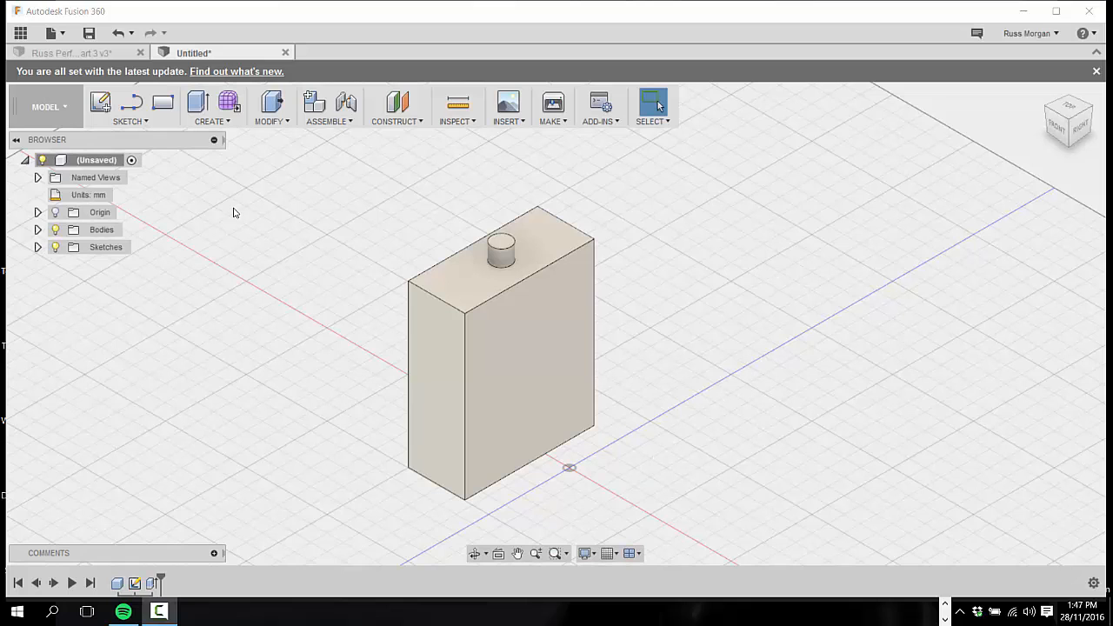
Create a cylinder 20 mm in diameter and 15 mm tall as a new body on the ground plane beside the box.
{"action": "left_click", "coordinate": [212, 121]}
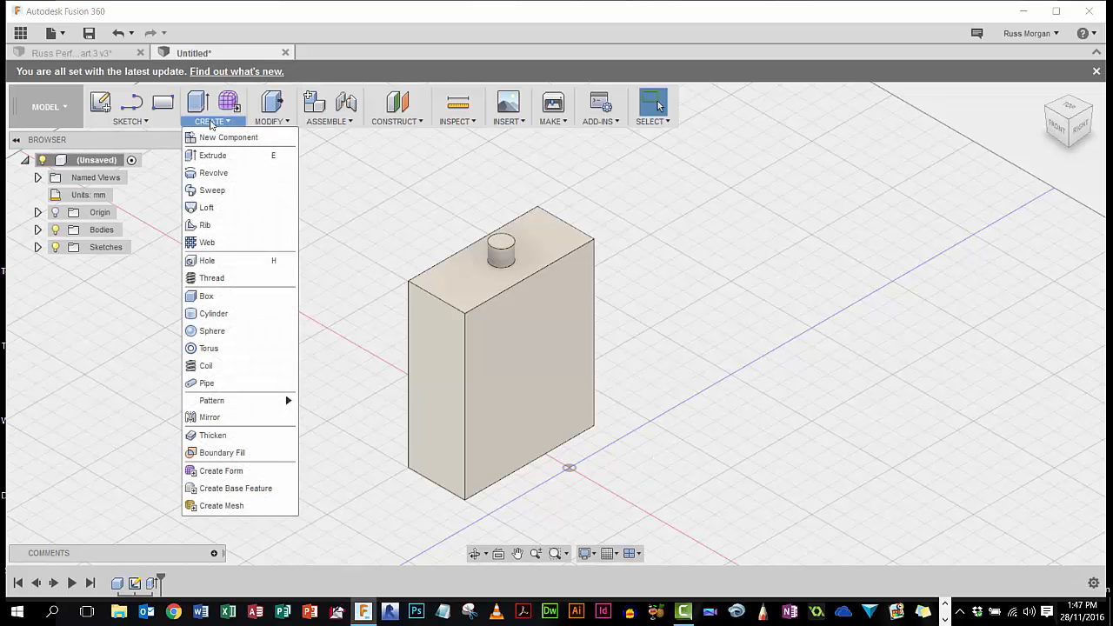
{"action": "left_click", "coordinate": [221, 314]}
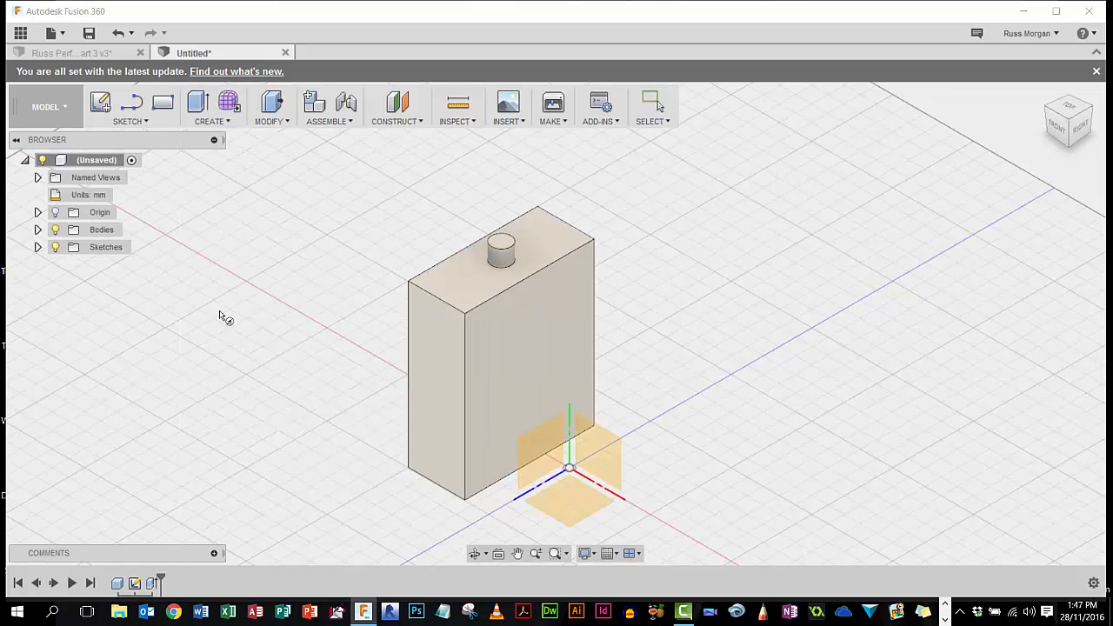
{"action": "left_click", "coordinate": [574, 508]}
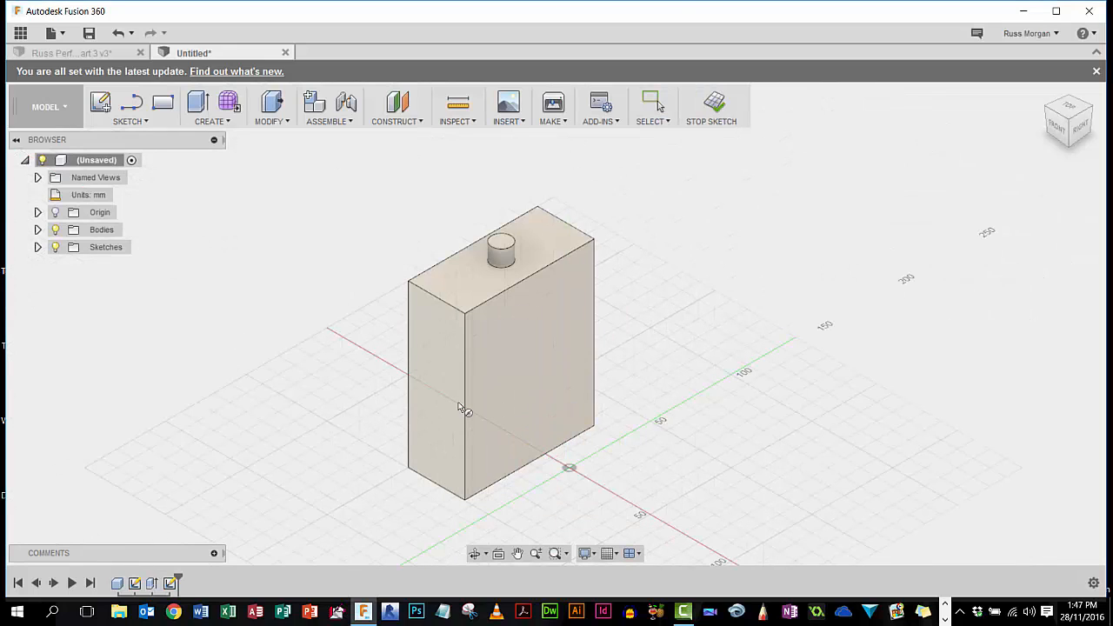
{"action": "left_click", "coordinate": [746, 474]}
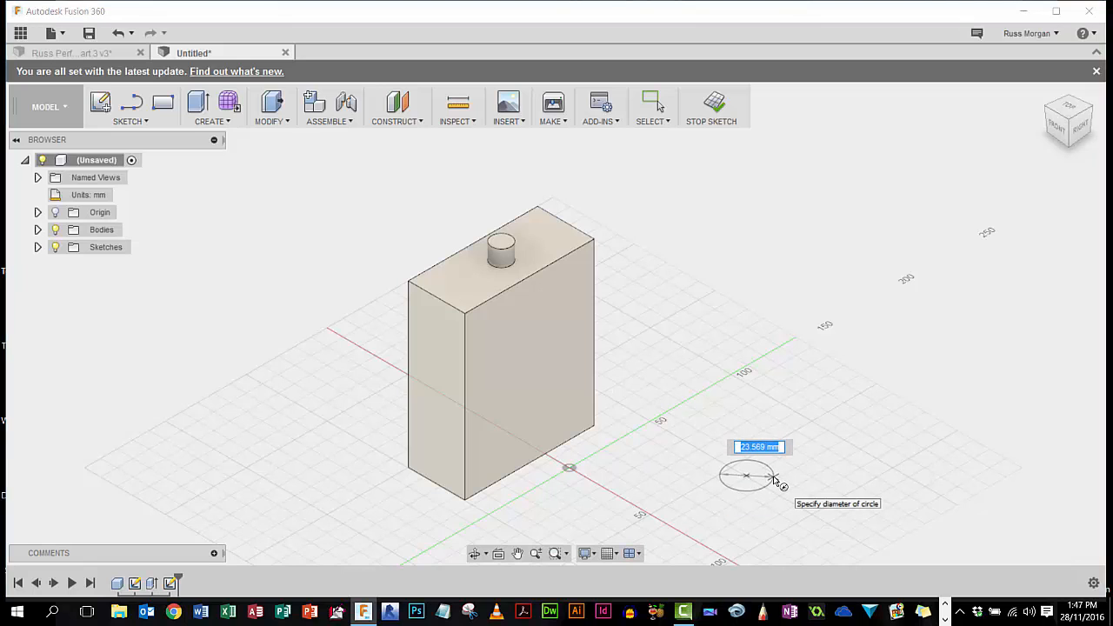
{"action": "type", "text": "20"}
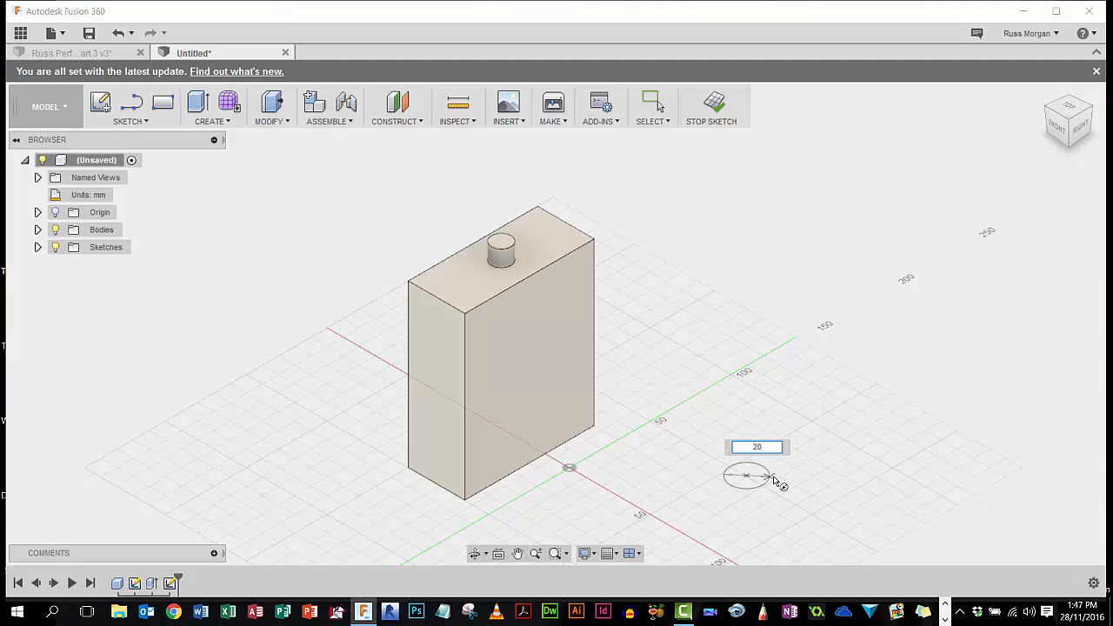
{"action": "key", "text": "Return"}
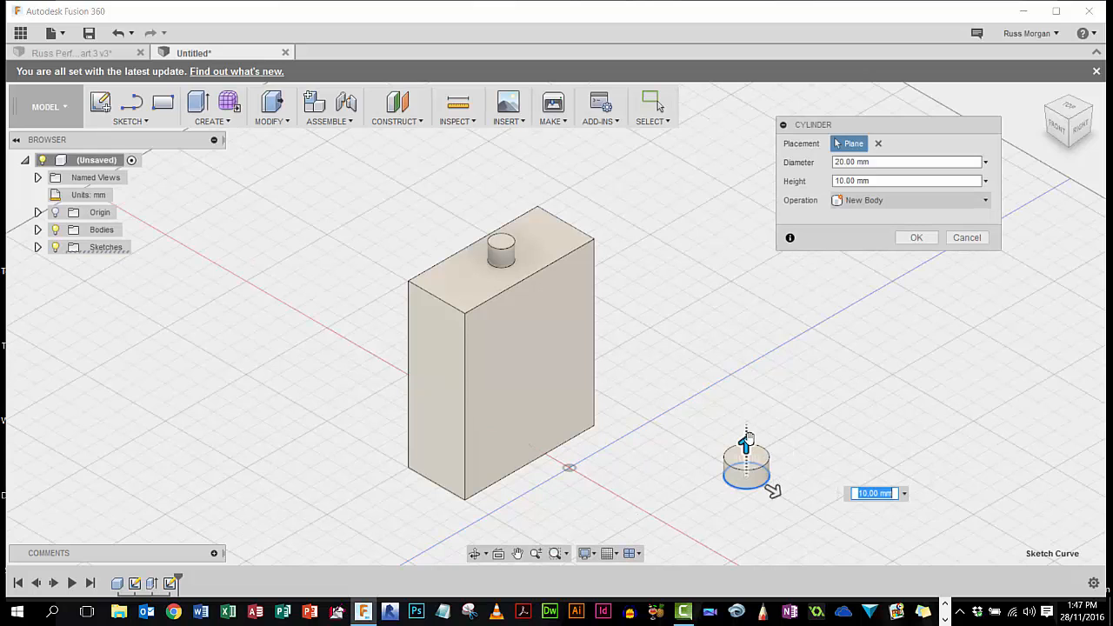
{"action": "type", "text": "20"}
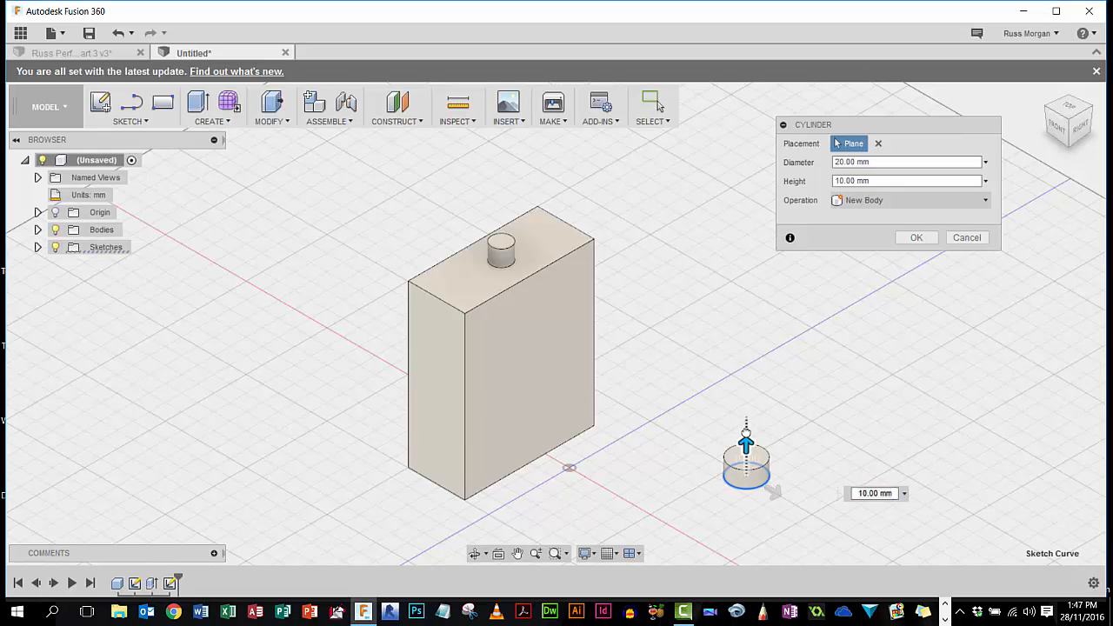
{"action": "key", "text": "Return"}
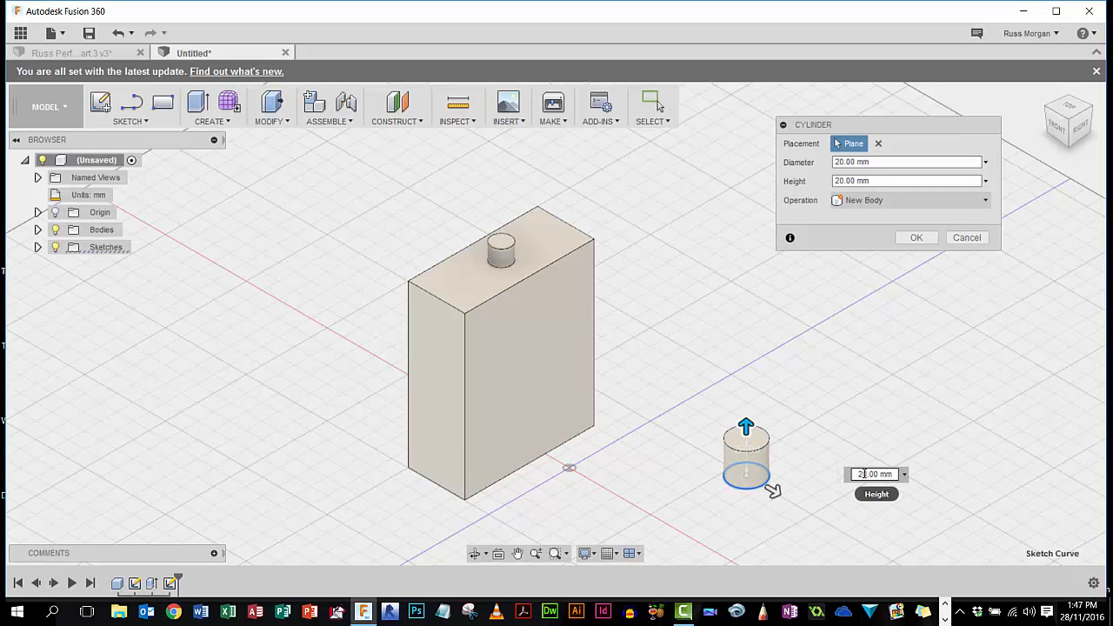
{"action": "double_click", "coordinate": [866, 474]}
{"action": "type", "text": "15"}
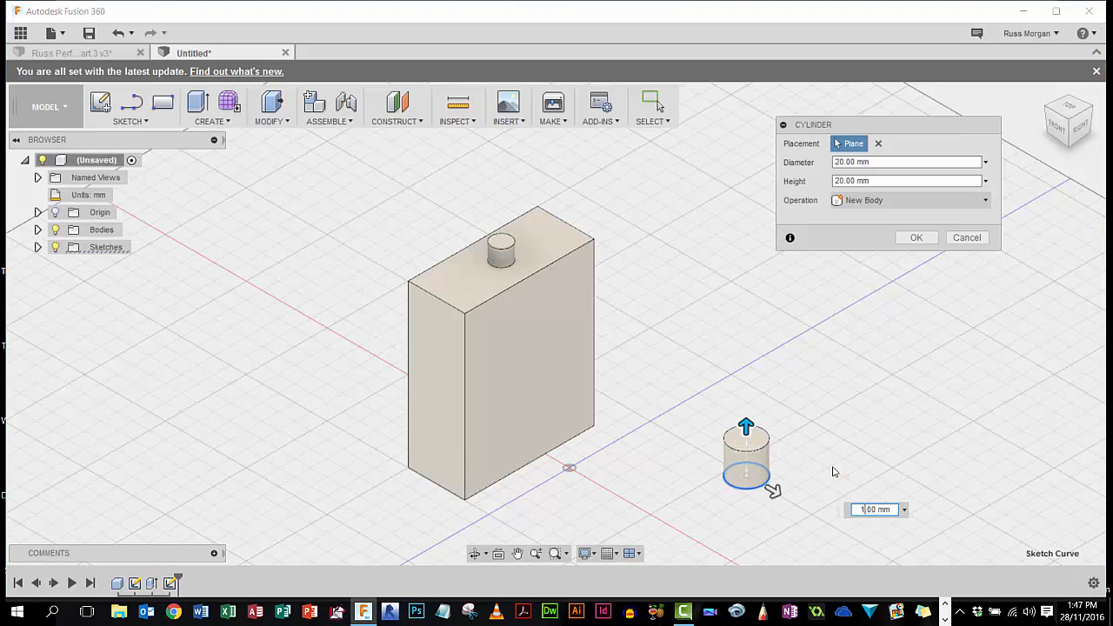
{"action": "key", "text": "Return"}
{"action": "key", "text": "Return"}
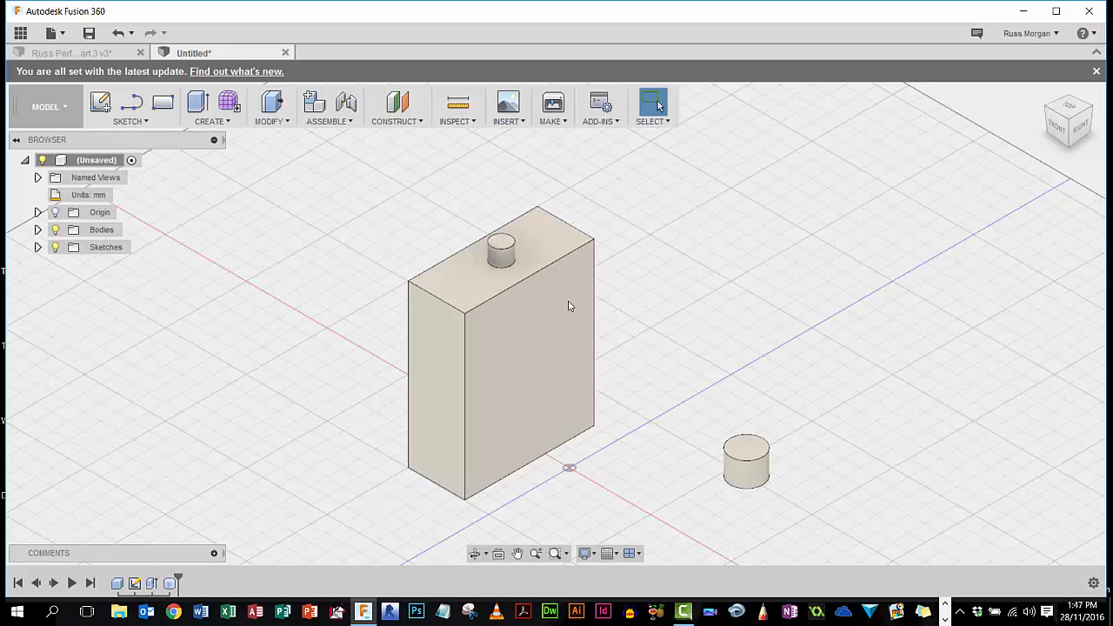
Add a second cylinder, 12 mm in diameter and 15 mm tall, on the ground plane to the right of the first one.
{"action": "left_click", "coordinate": [212, 123]}
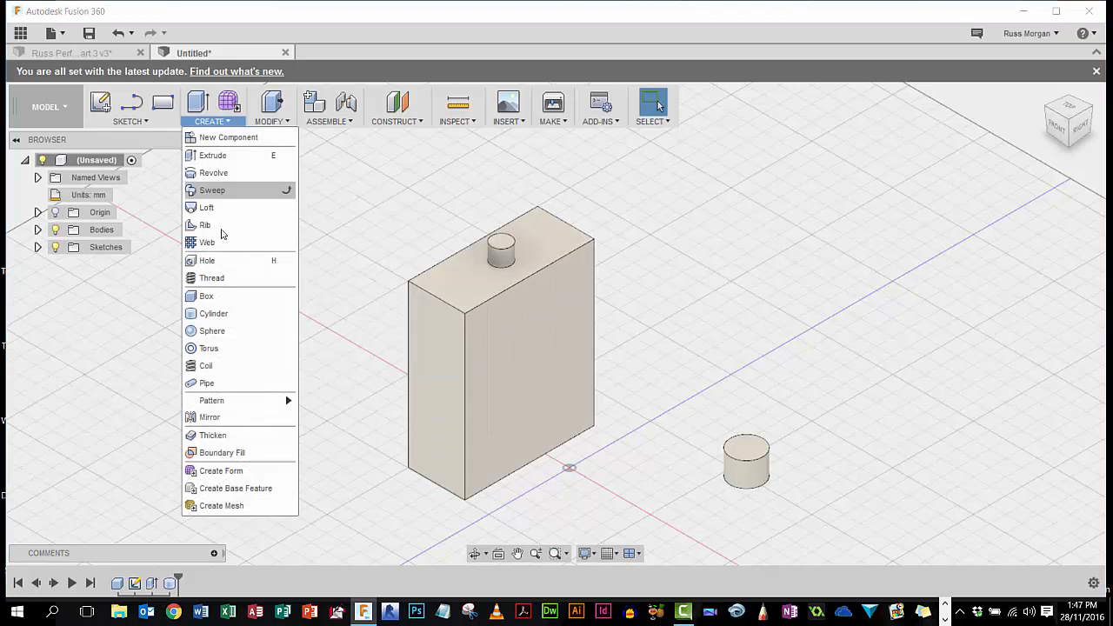
{"action": "left_click", "coordinate": [214, 313]}
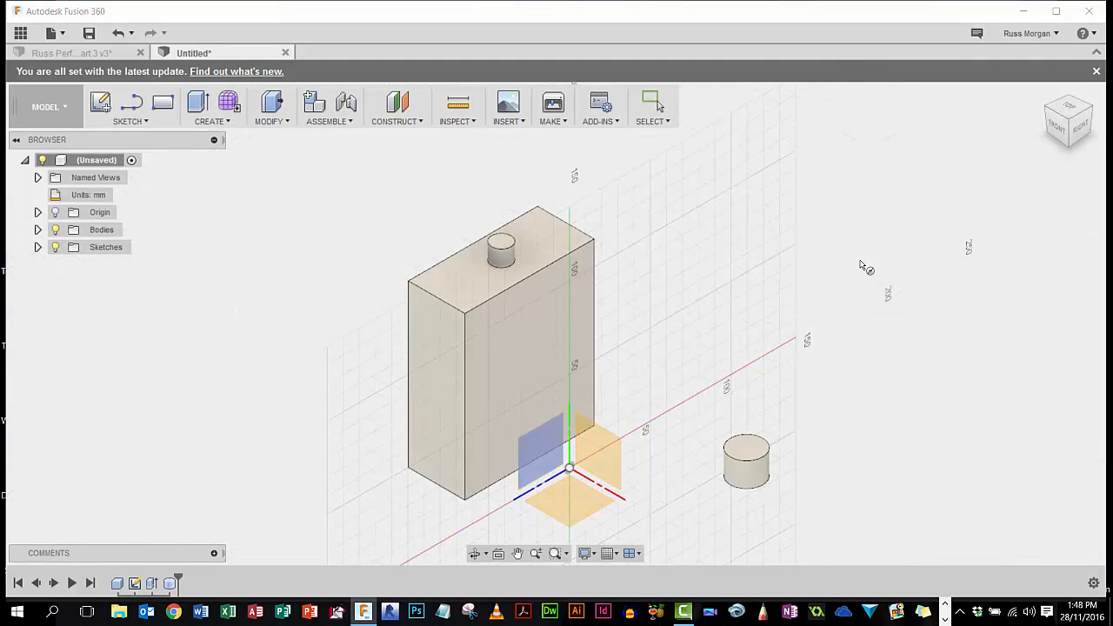
{"action": "left_click", "coordinate": [574, 454]}
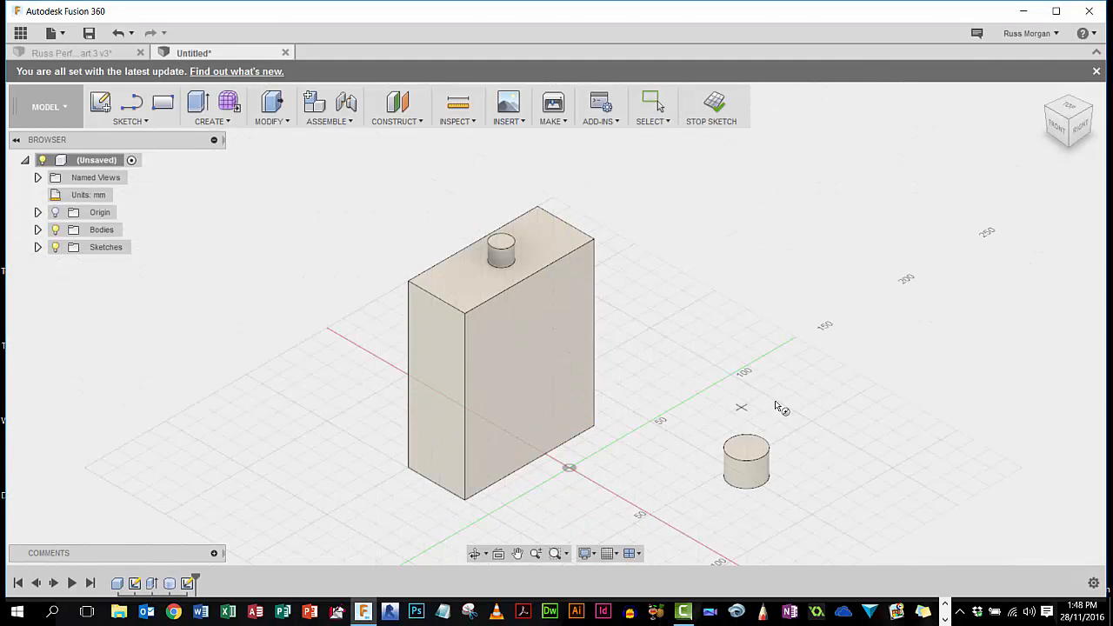
{"action": "left_click", "coordinate": [858, 451]}
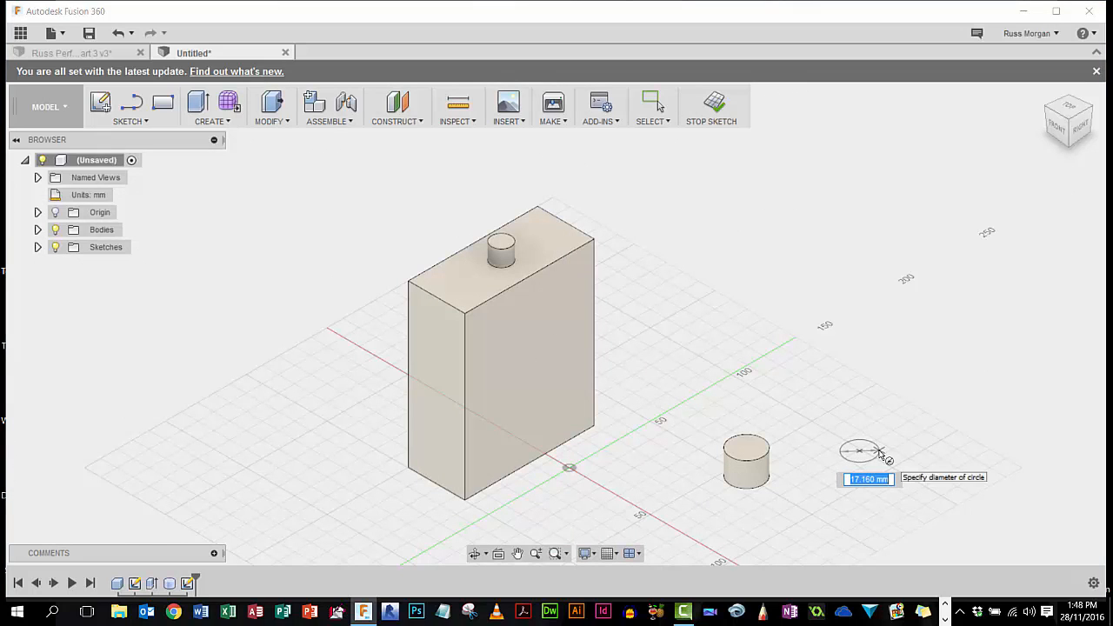
{"action": "type", "text": "12"}
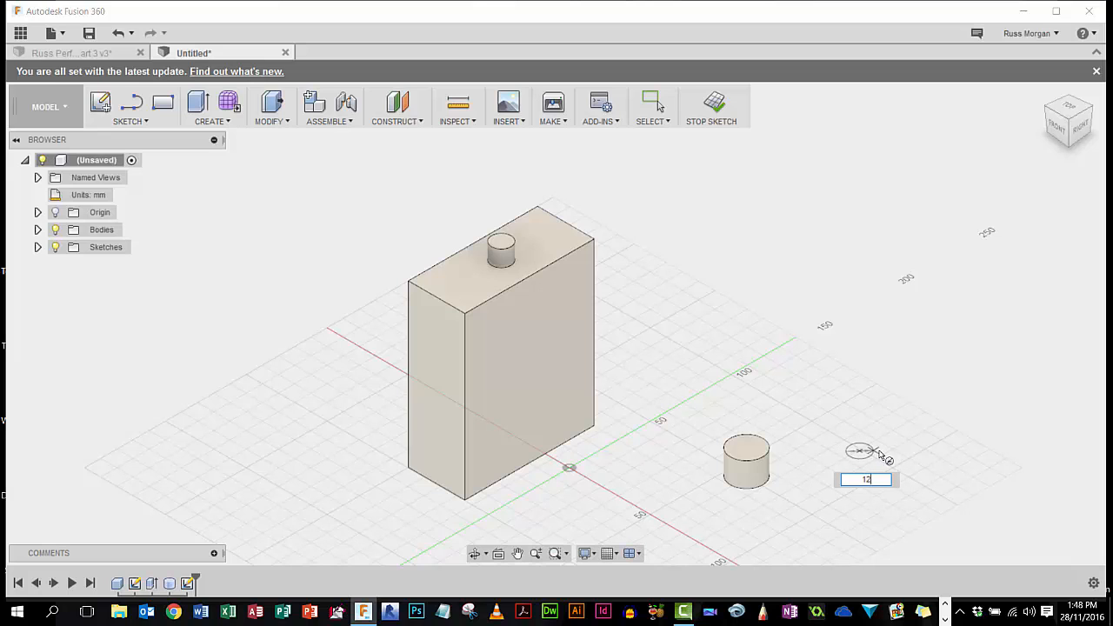
{"action": "key", "text": "Return"}
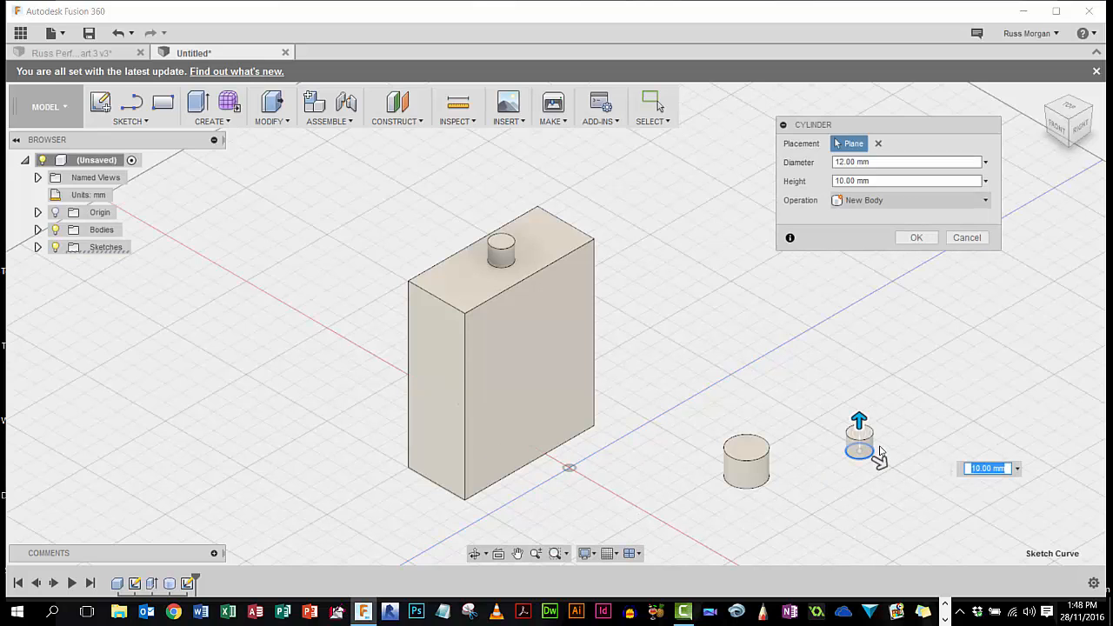
{"action": "left_click", "coordinate": [977, 468]}
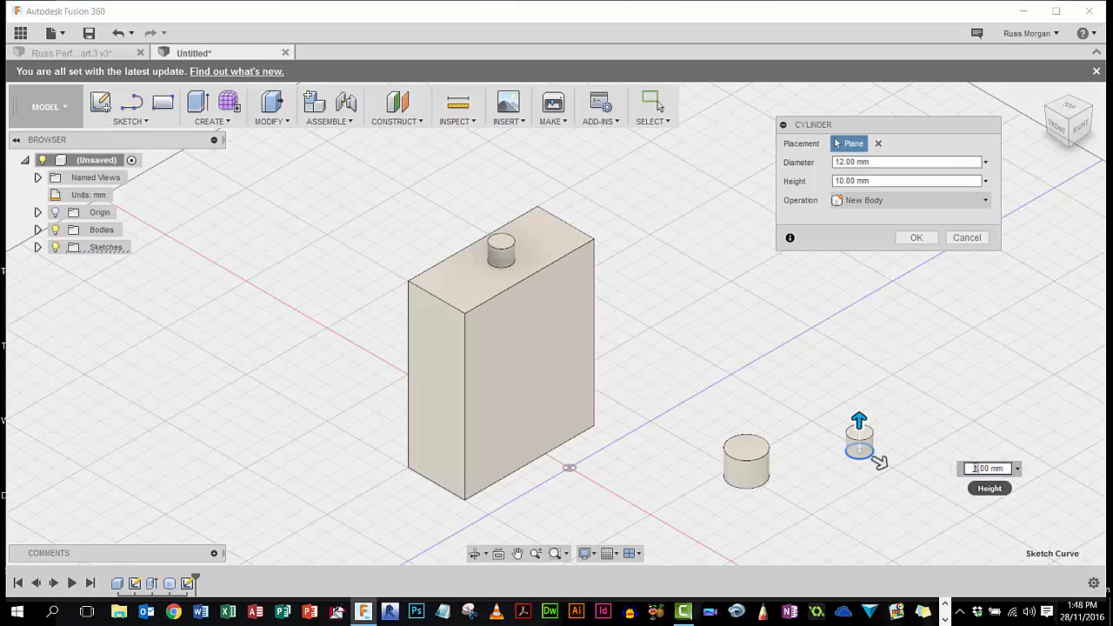
{"action": "type", "text": "15"}
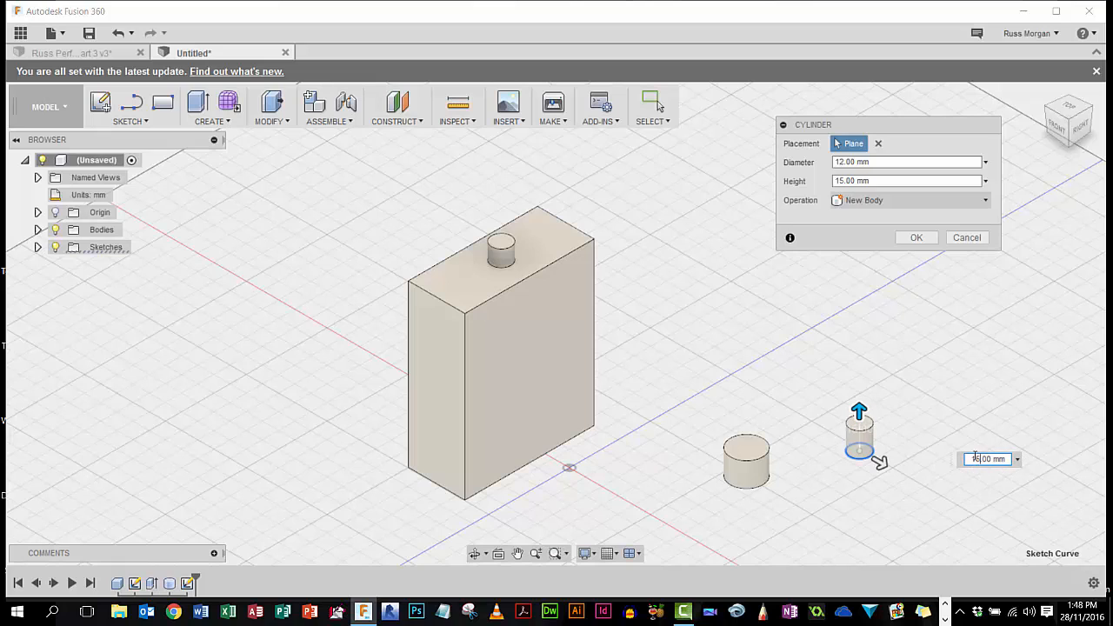
{"action": "left_click", "coordinate": [917, 240]}
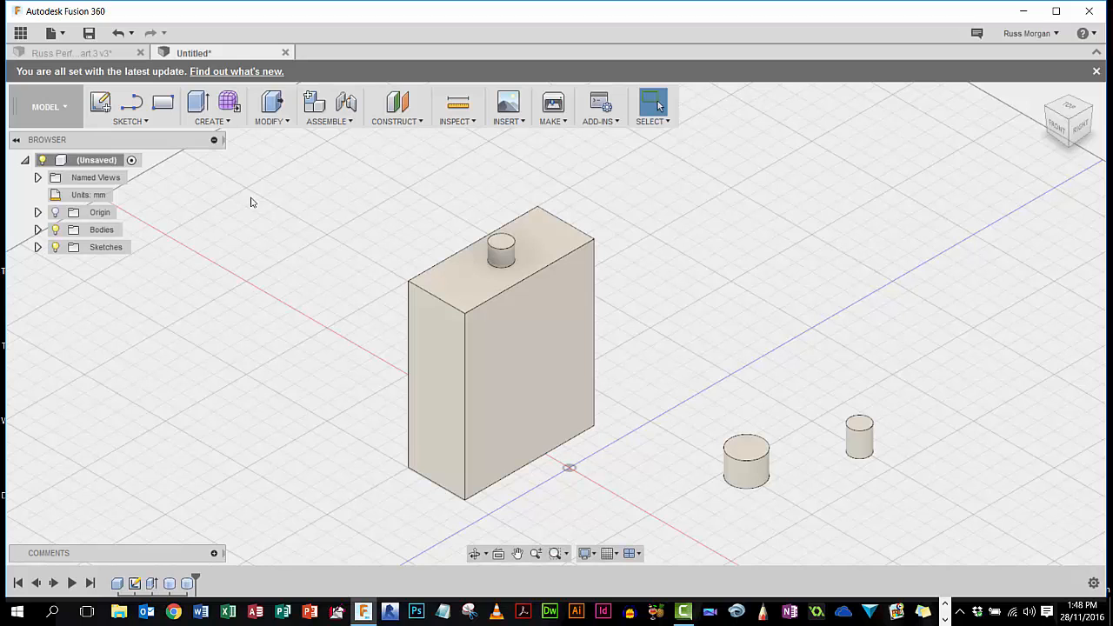
Add a larger cylinder, 30 mm in diameter and 25 mm tall, on the ground plane behind the two small cylinders.
{"action": "left_click", "coordinate": [212, 121]}
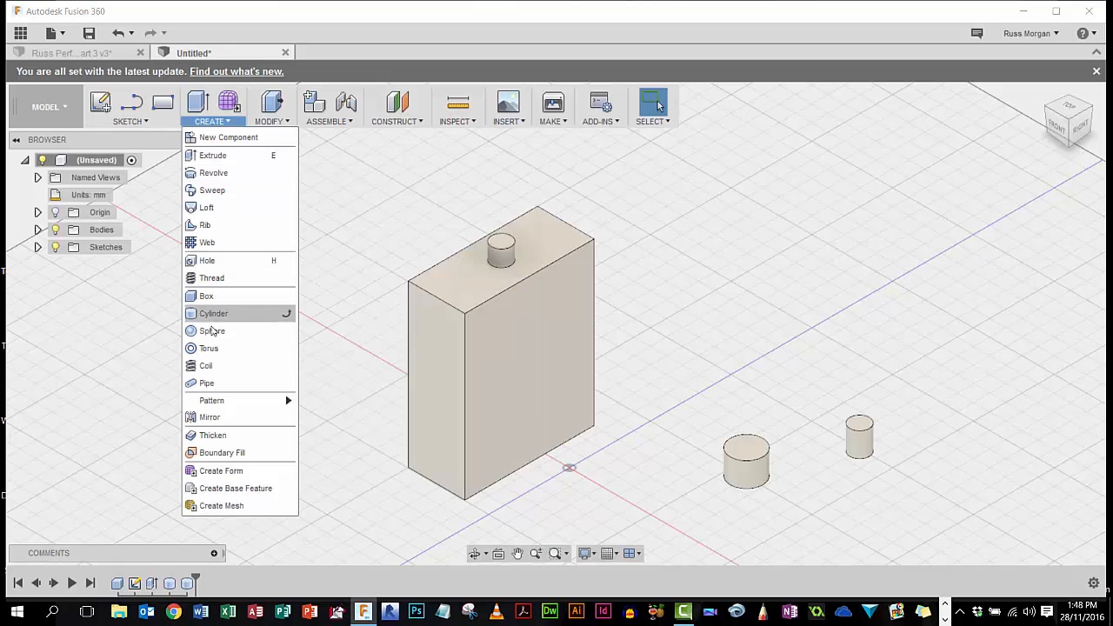
{"action": "left_click", "coordinate": [213, 313]}
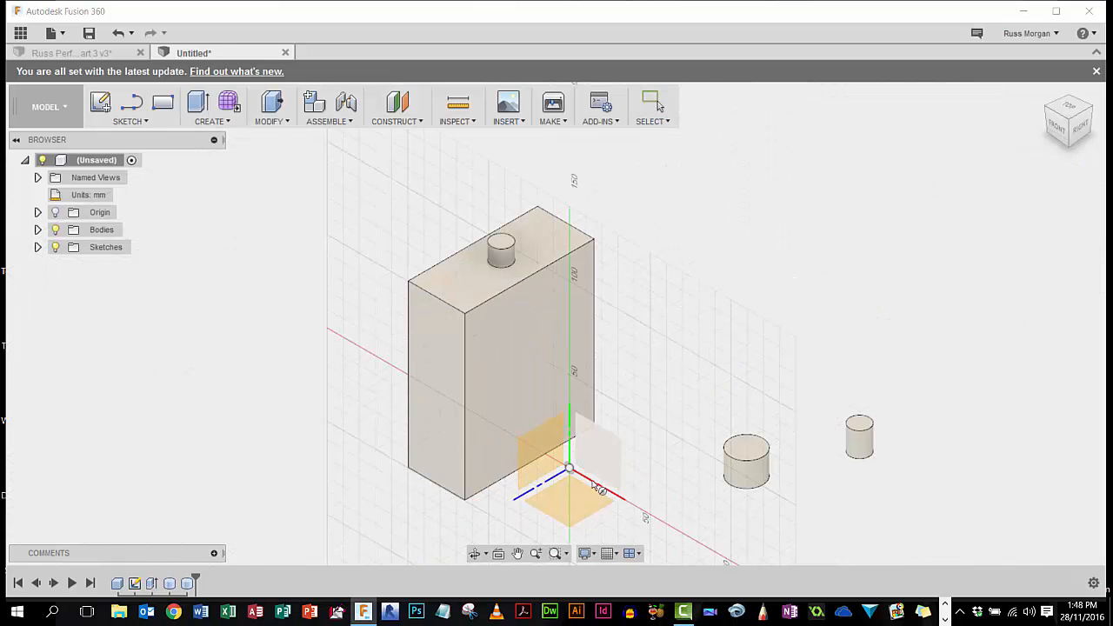
{"action": "left_click", "coordinate": [568, 502]}
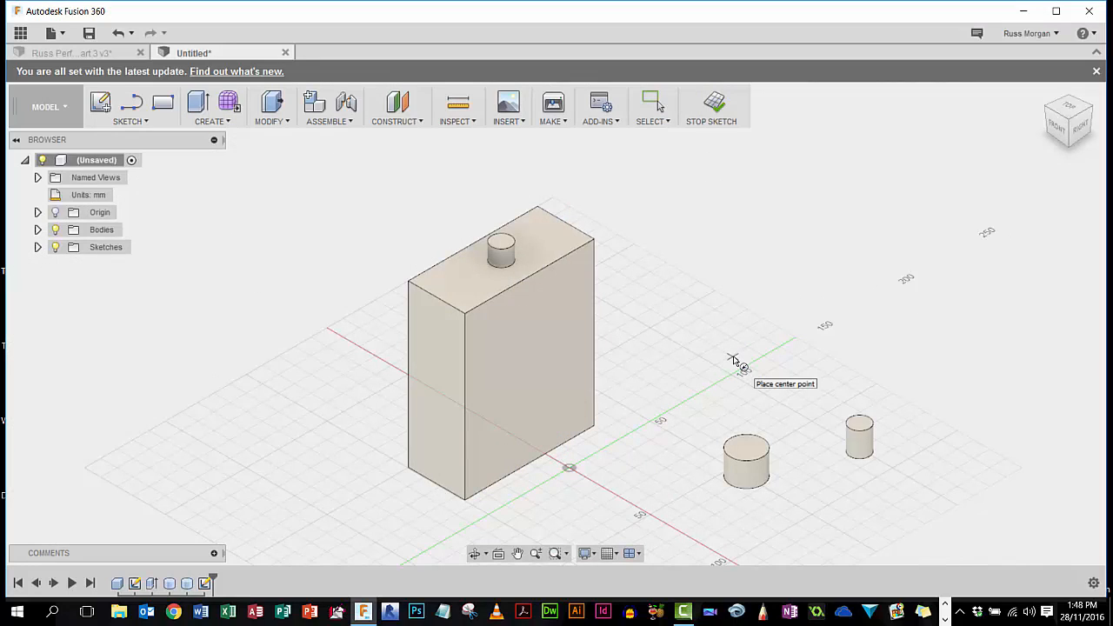
{"action": "left_click", "coordinate": [733, 357]}
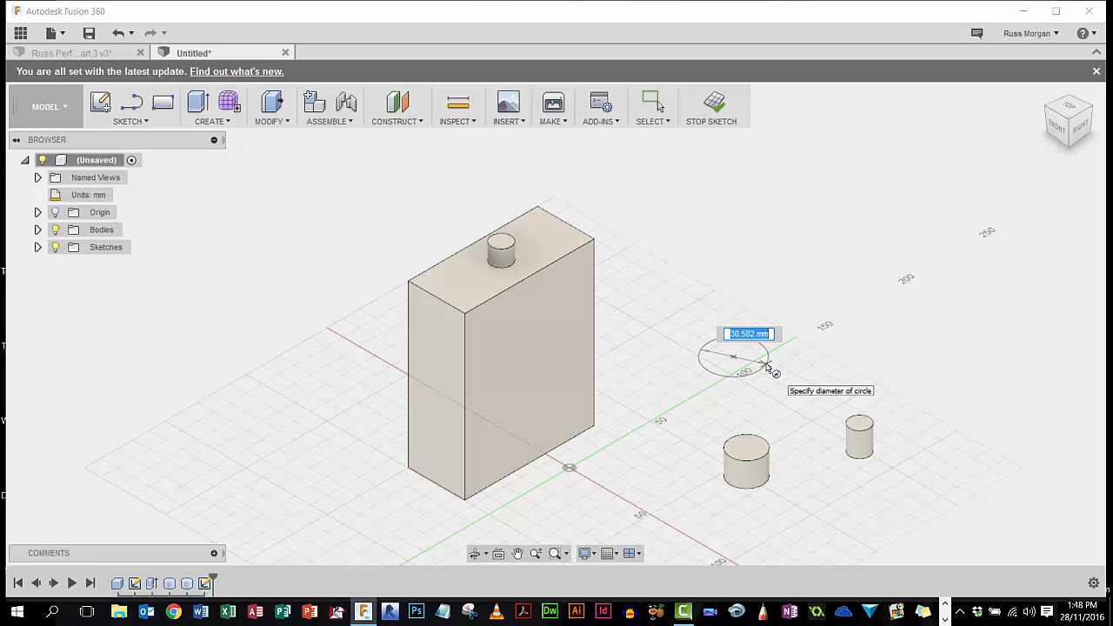
{"action": "type", "text": "30"}
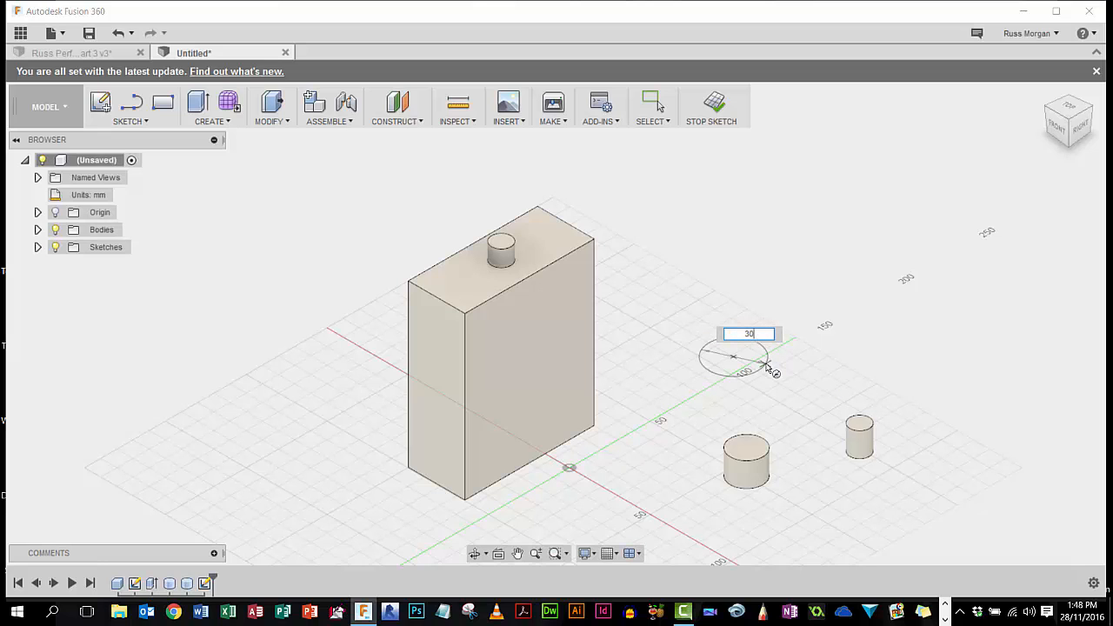
{"action": "key", "text": "Return"}
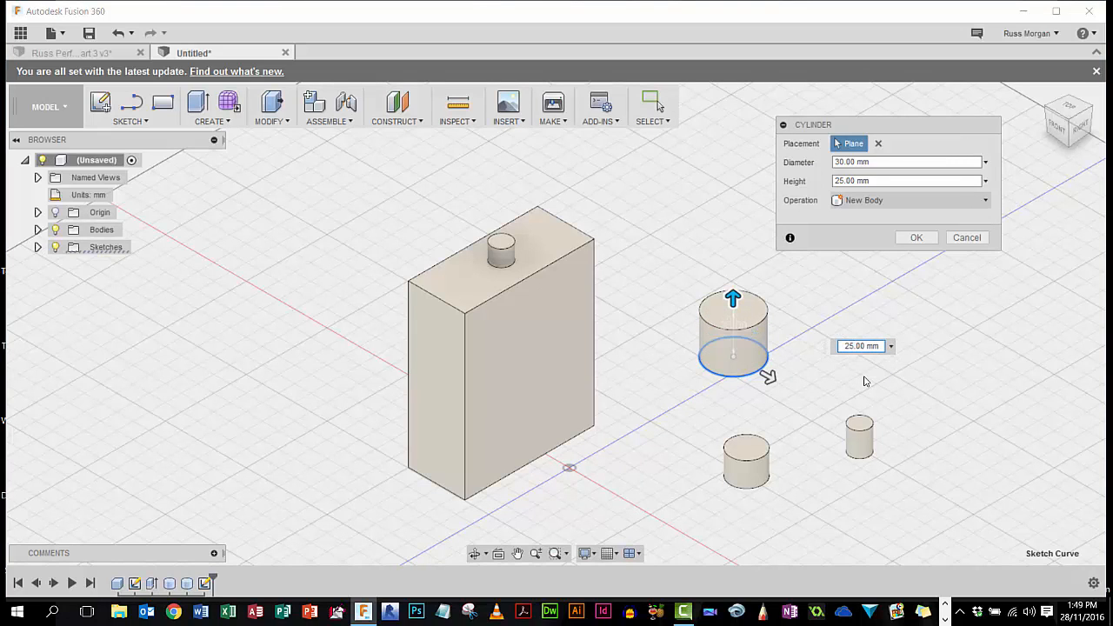
{"action": "key", "text": "Return"}
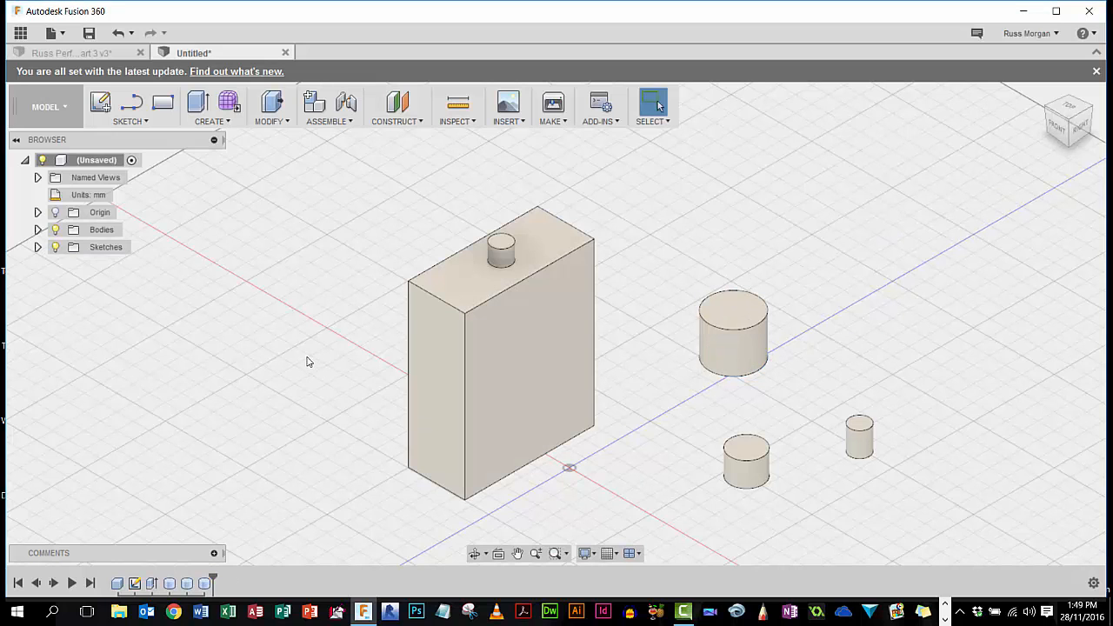
Create a thin rod as a cylinder 4 mm in diameter and 120 mm tall on the ground plane, on the box's other side.
{"action": "scroll", "coordinate": [306, 362], "scroll_direction": "down", "scroll_amount": 3}
{"action": "middle_click_drag", "start_coordinate": [292, 358], "coordinate": [465, 330]}
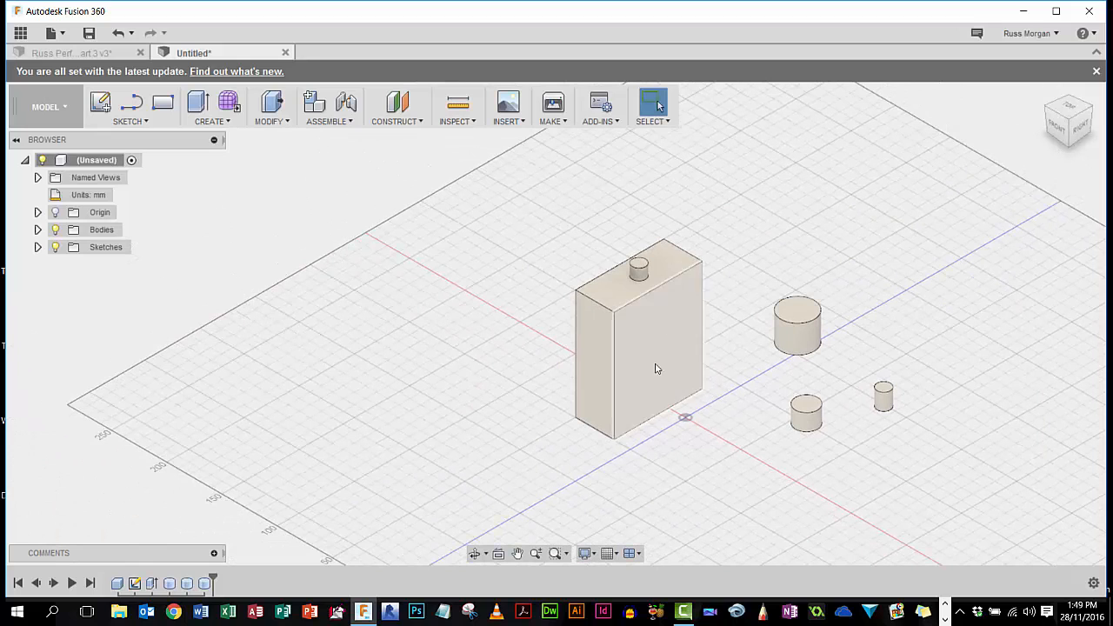
{"action": "left_click", "coordinate": [211, 121]}
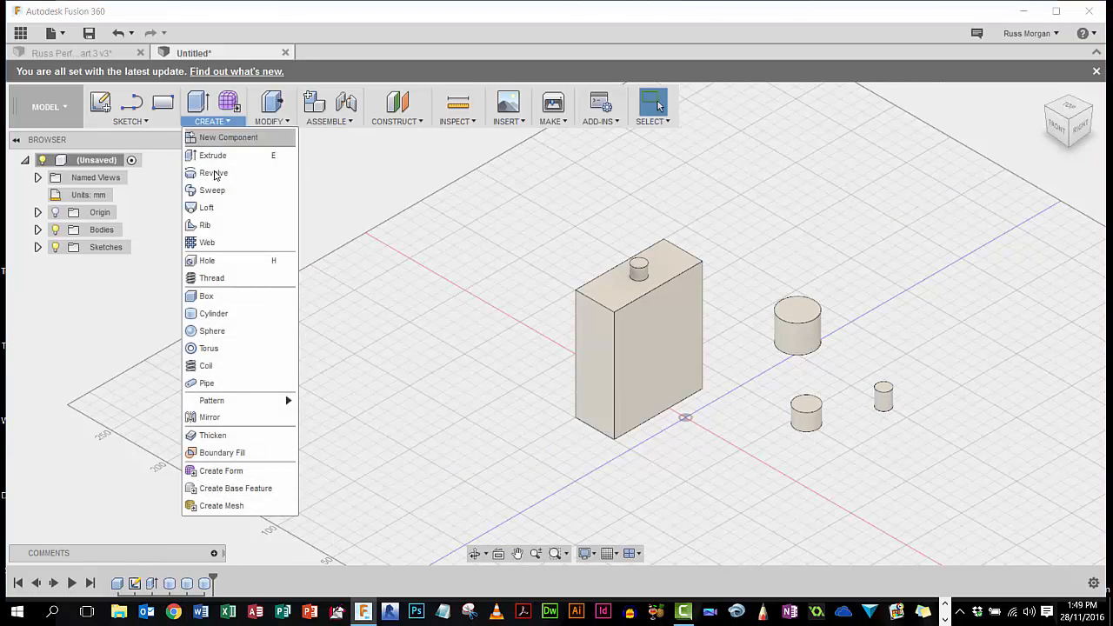
{"action": "left_click", "coordinate": [213, 314]}
{"action": "left_click", "coordinate": [700, 435]}
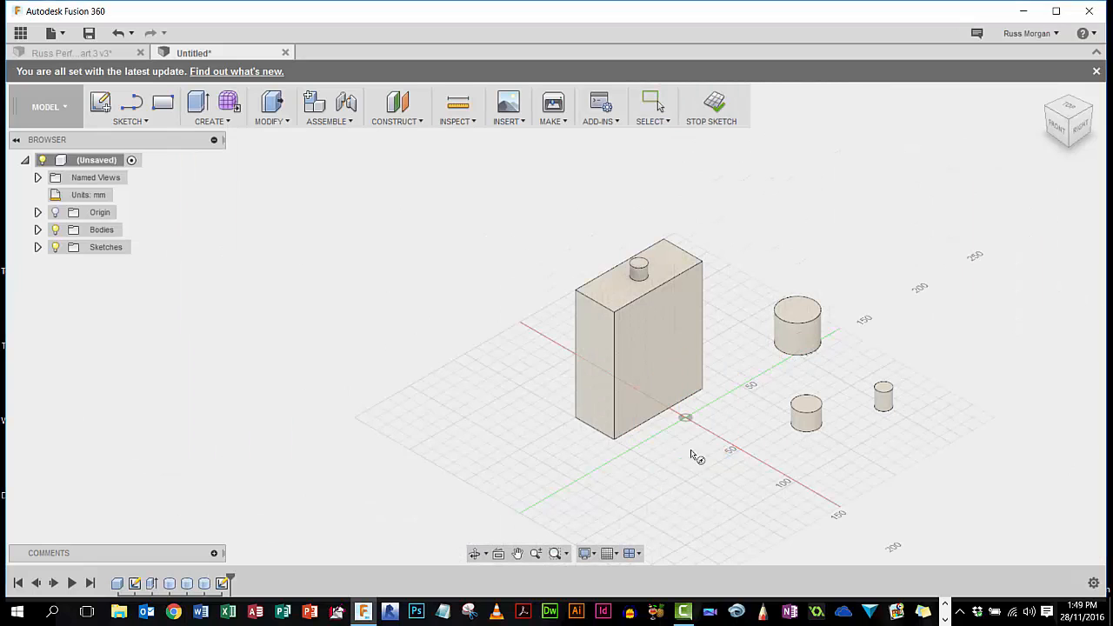
{"action": "left_click", "coordinate": [458, 416]}
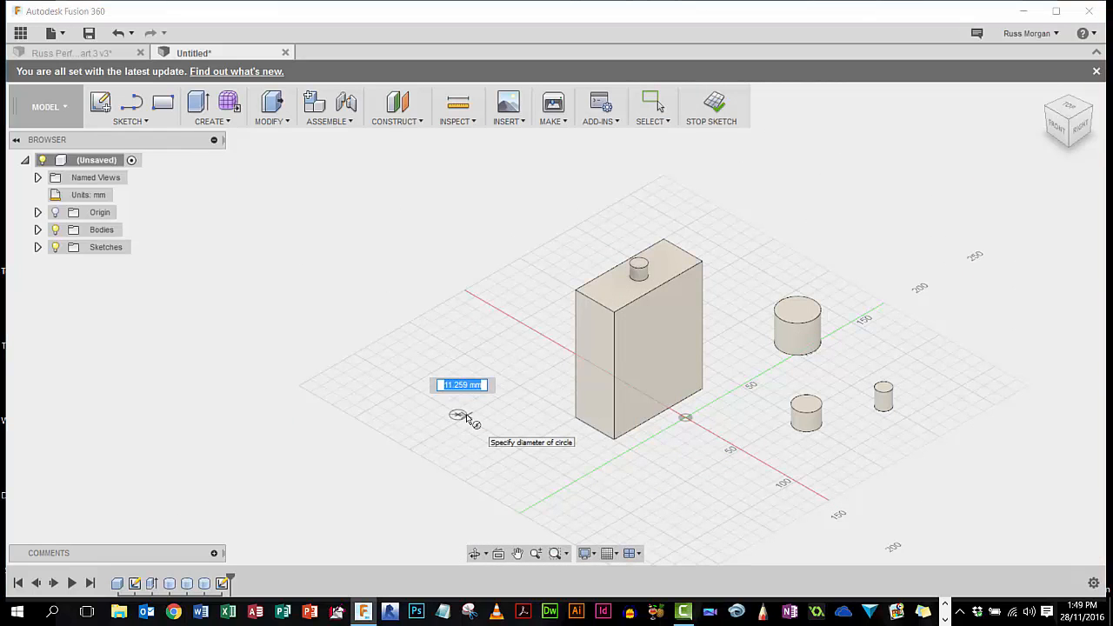
{"action": "type", "text": "4"}
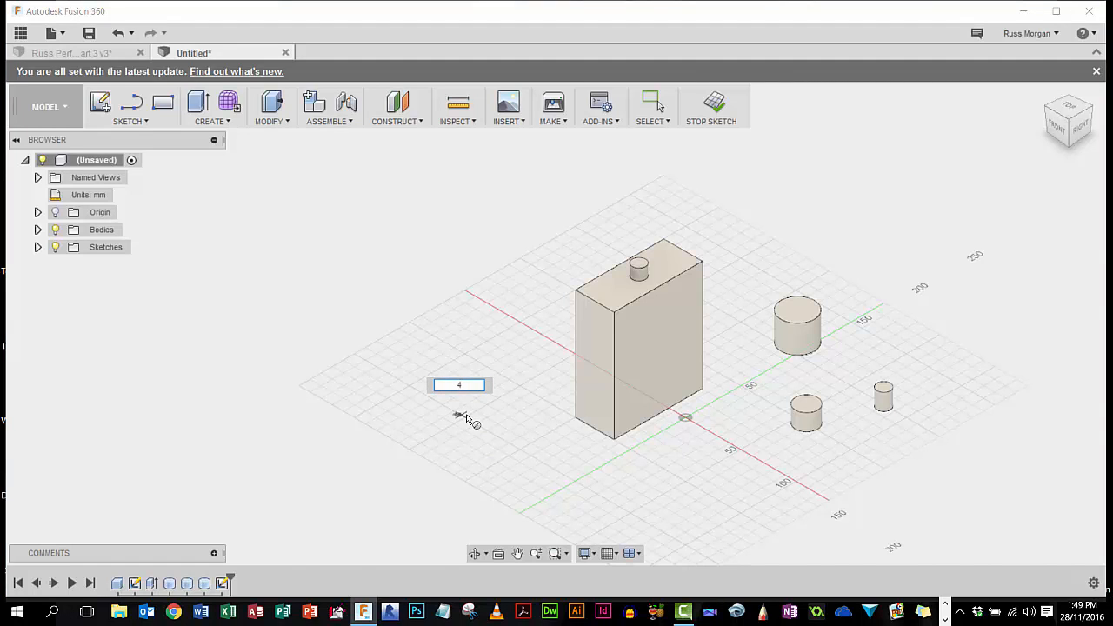
{"action": "key", "text": "Return"}
{"action": "left_click_drag", "start_coordinate": [458, 391], "coordinate": [474, 222]}
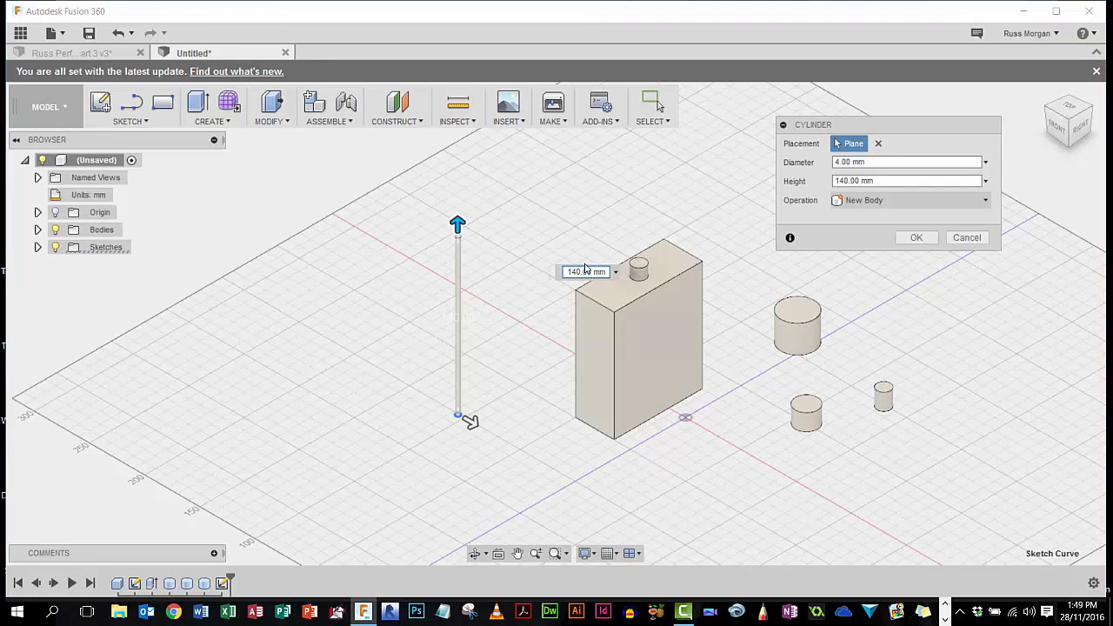
{"action": "type", "text": "120"}
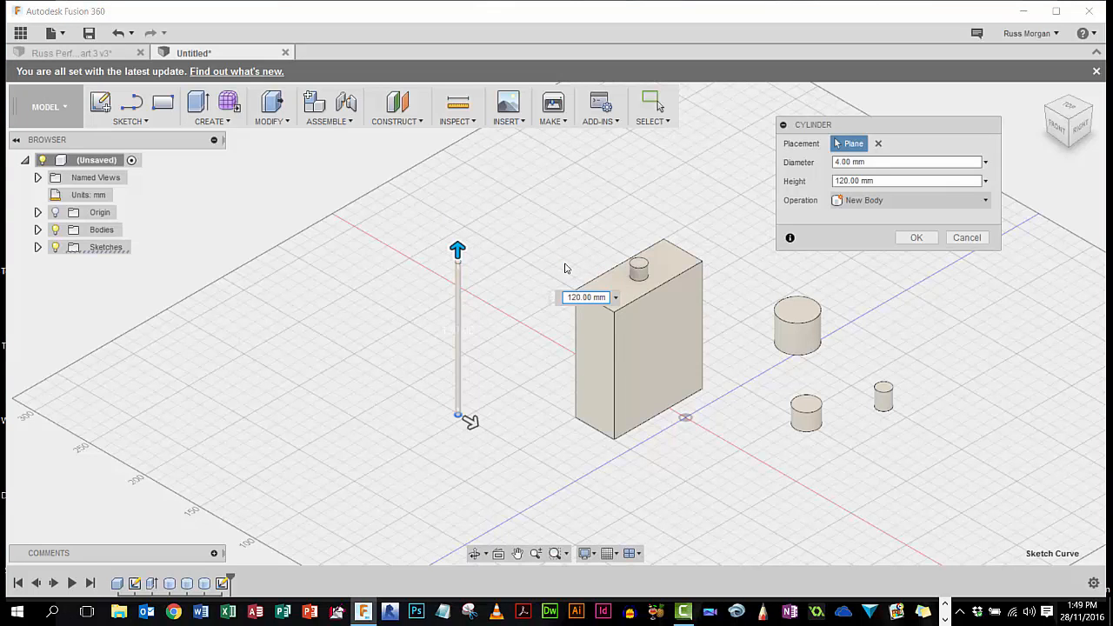
{"action": "left_click", "coordinate": [916, 237]}
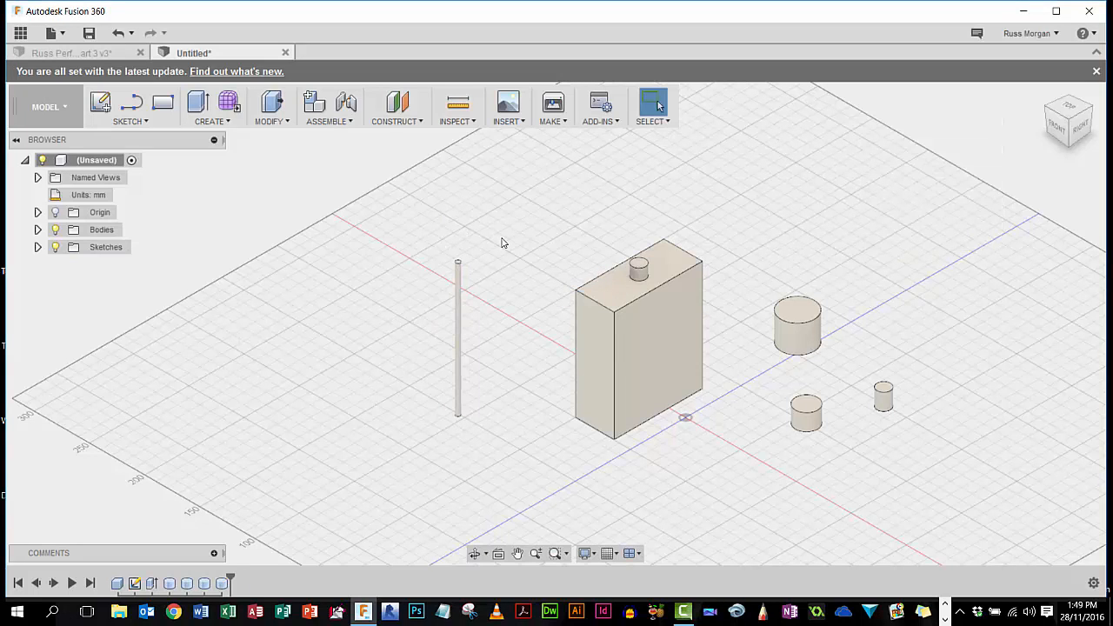
{"action": "scroll", "coordinate": [502, 241], "scroll_direction": "down", "scroll_amount": 3}
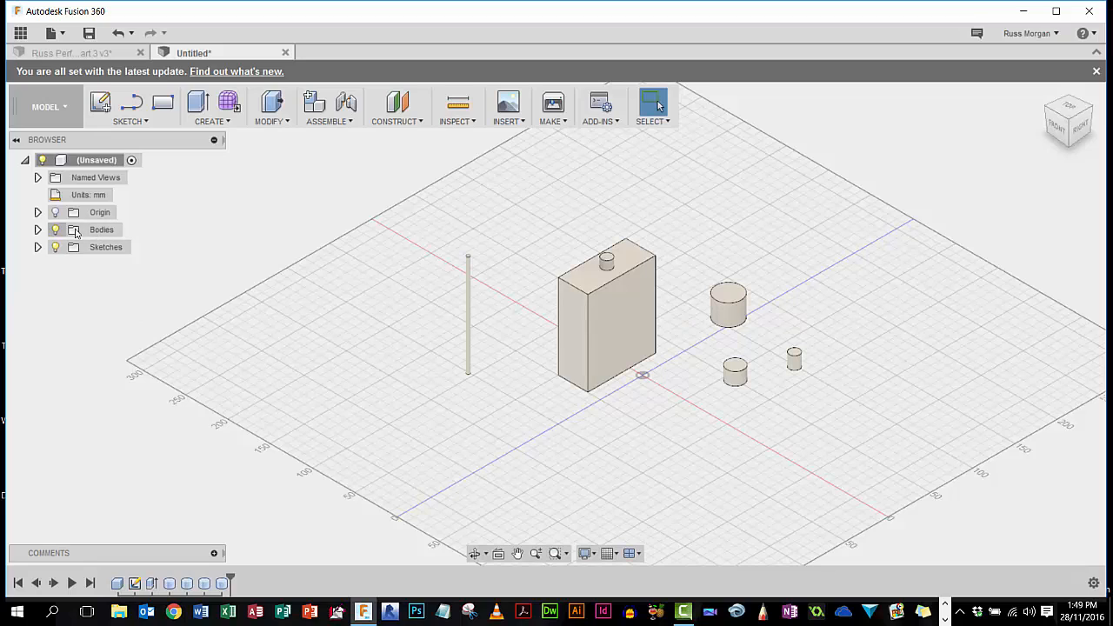
Expand the list of bodies, check which one is the box by its visibility, and rename that body as Bottle.
{"action": "left_click", "coordinate": [38, 229]}
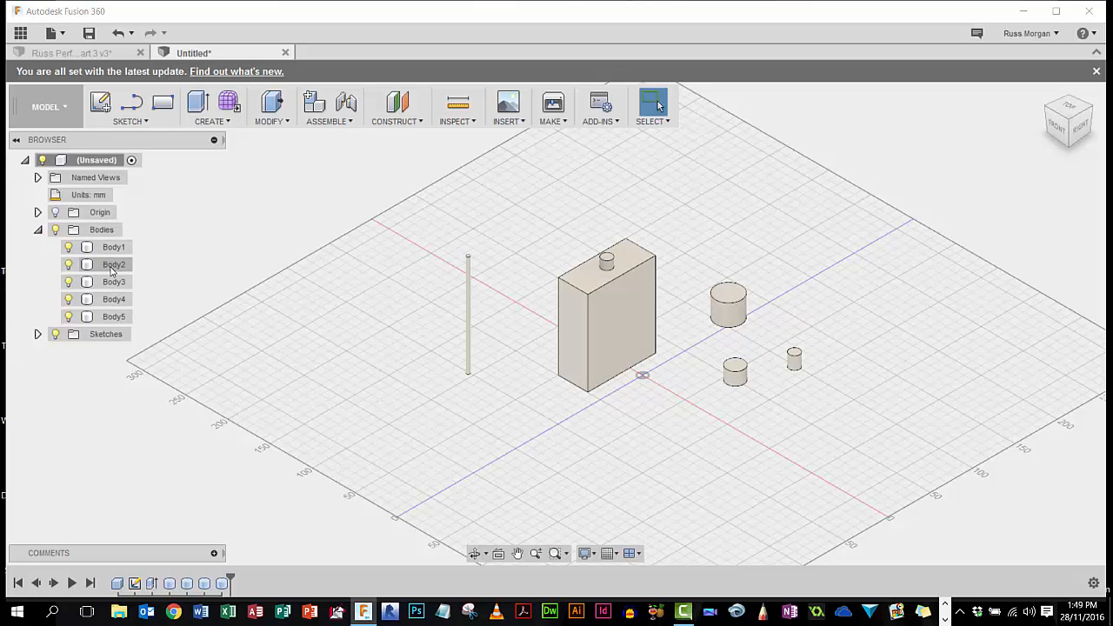
{"action": "left_click", "coordinate": [68, 247]}
{"action": "left_click", "coordinate": [68, 248]}
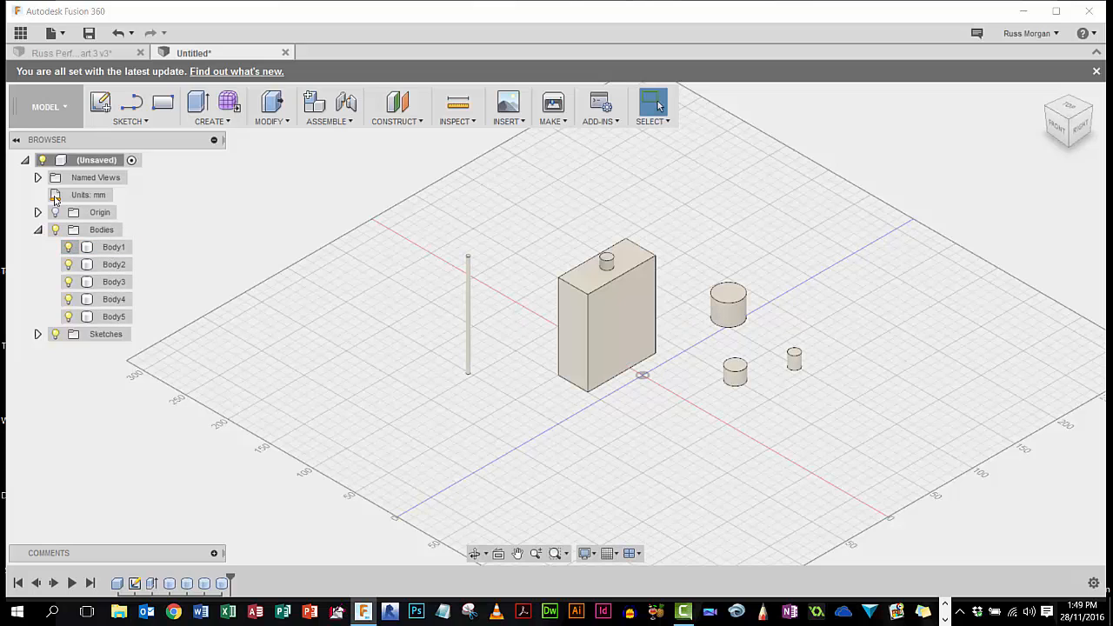
{"action": "double_click", "coordinate": [114, 248]}
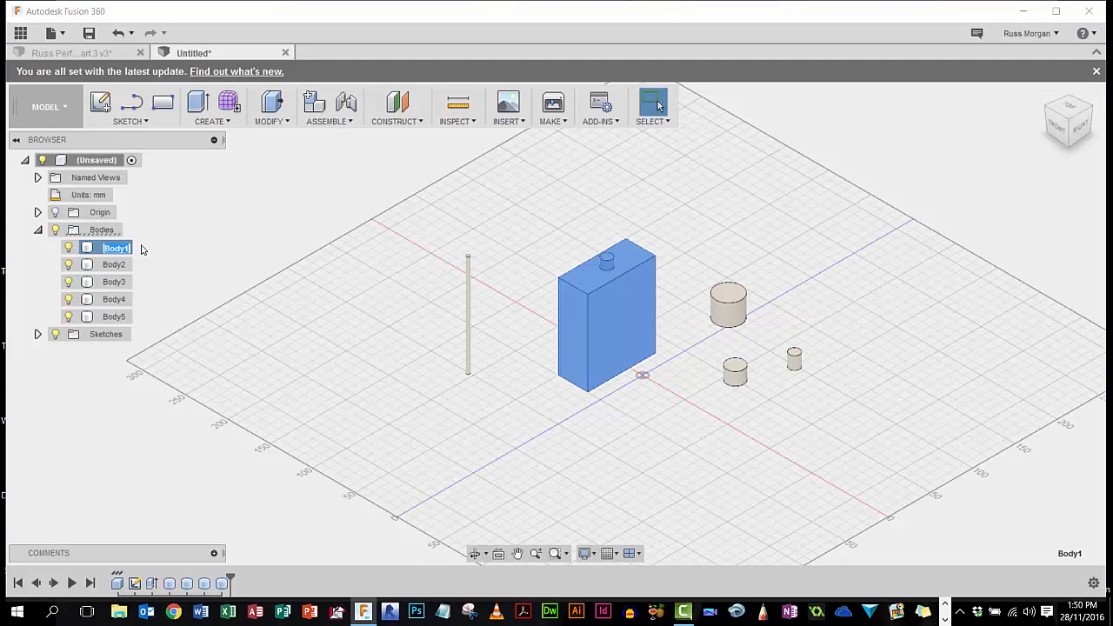
{"action": "type", "text": "Bottle"}
{"action": "left_click", "coordinate": [173, 241]}
Identify the 20 mm cylinder by switching Body2's visibility off and on, and rename that body as Collar.
{"action": "double_click", "coordinate": [115, 264]}
{"action": "left_click", "coordinate": [68, 264]}
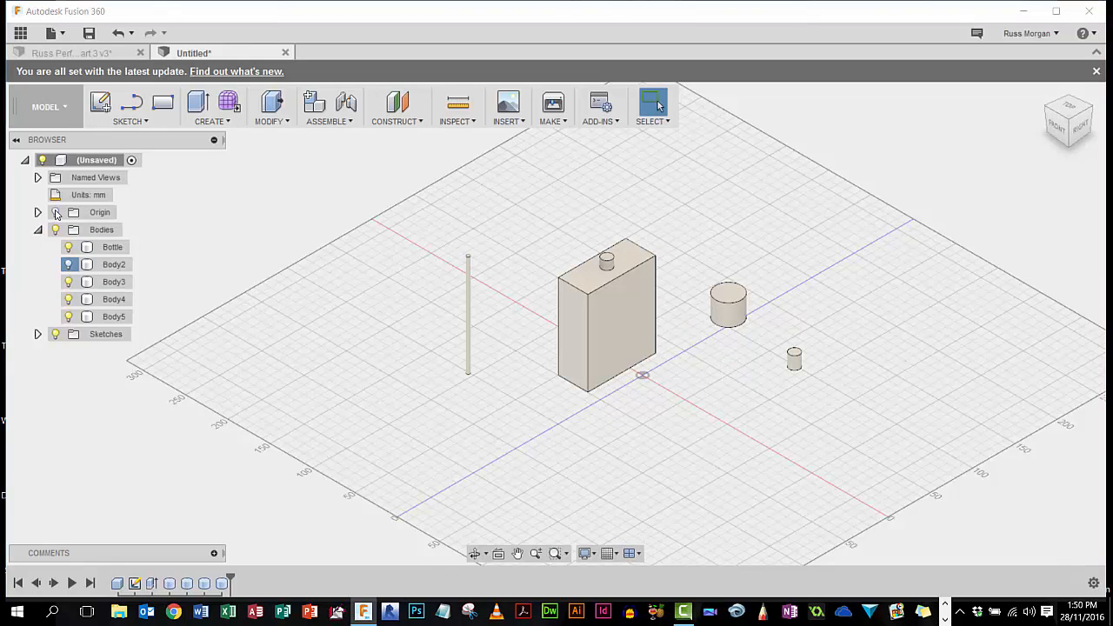
{"action": "left_click", "coordinate": [69, 264]}
{"action": "left_click", "coordinate": [69, 264]}
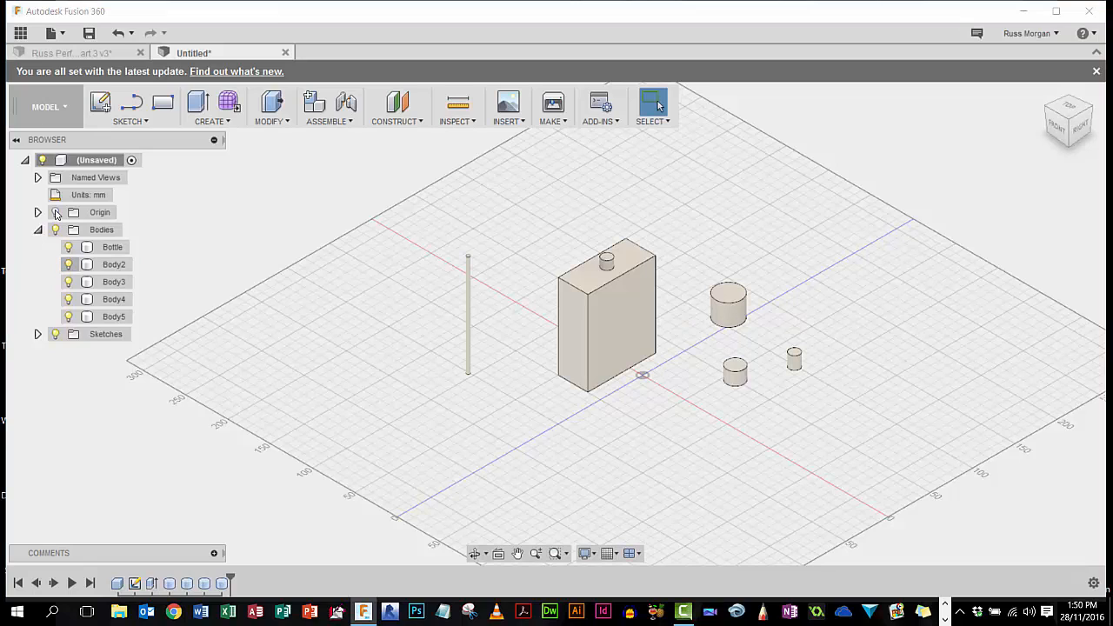
{"action": "left_click", "coordinate": [108, 265]}
{"action": "double_click", "coordinate": [116, 265]}
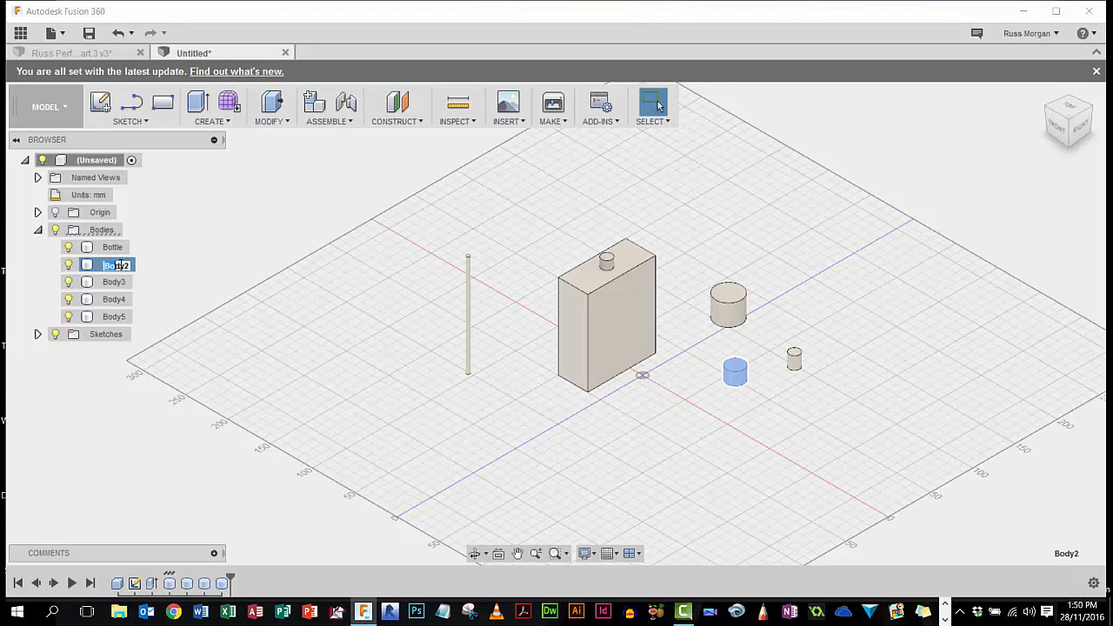
{"action": "type", "text": "collar"}
{"action": "left_click", "coordinate": [177, 251]}
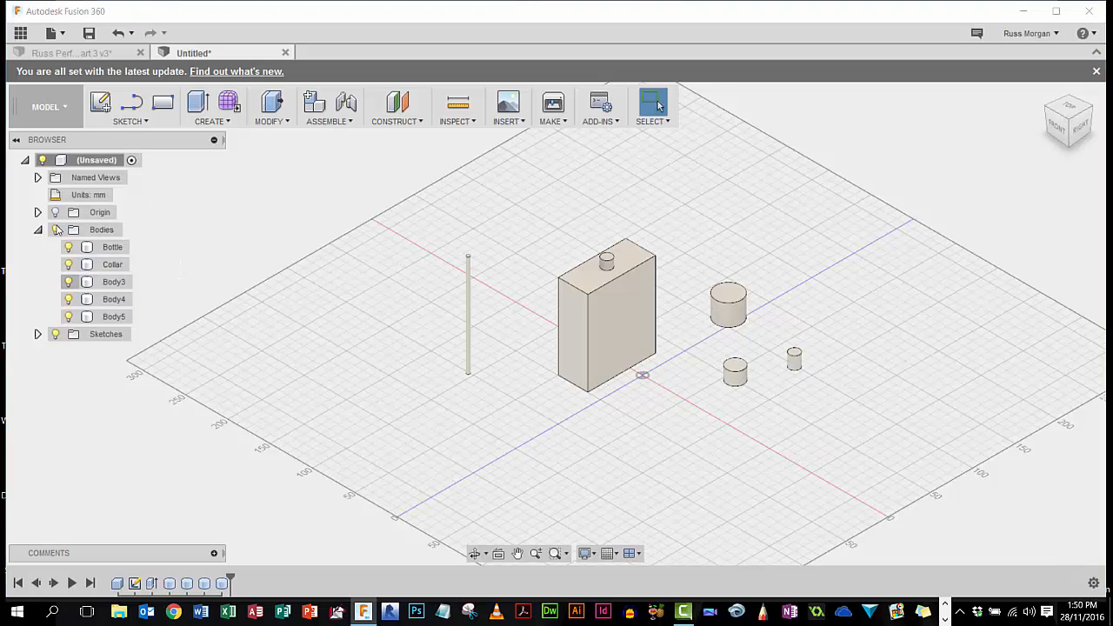
Rename the small 12 mm cylinder, Body3, as Button.
{"action": "double_click", "coordinate": [113, 281]}
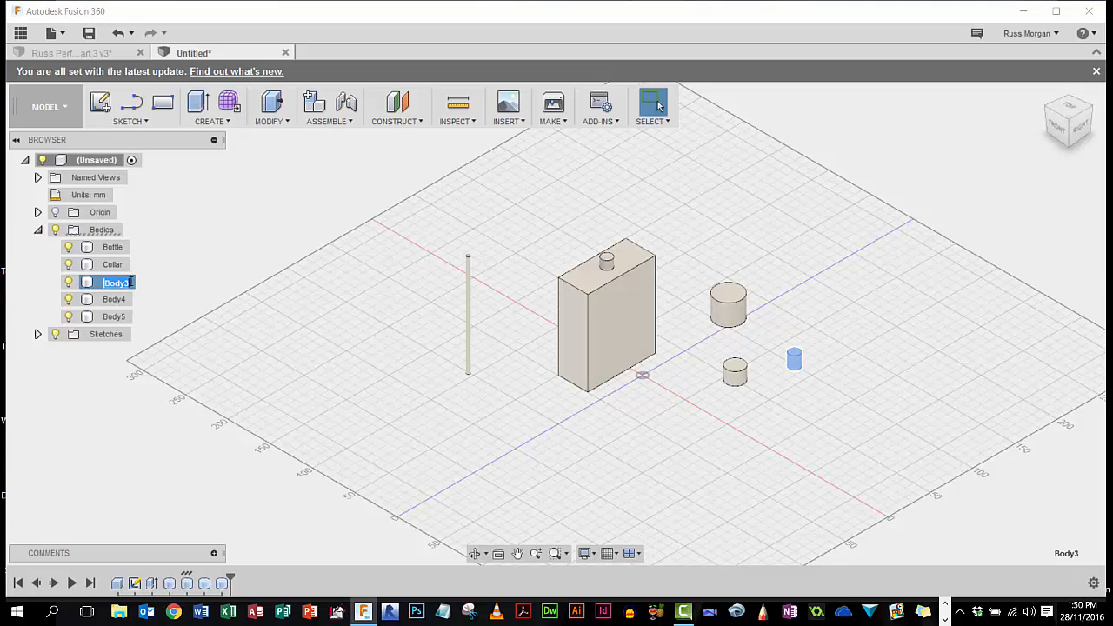
{"action": "type", "text": "Button"}
{"action": "left_click", "coordinate": [201, 247]}
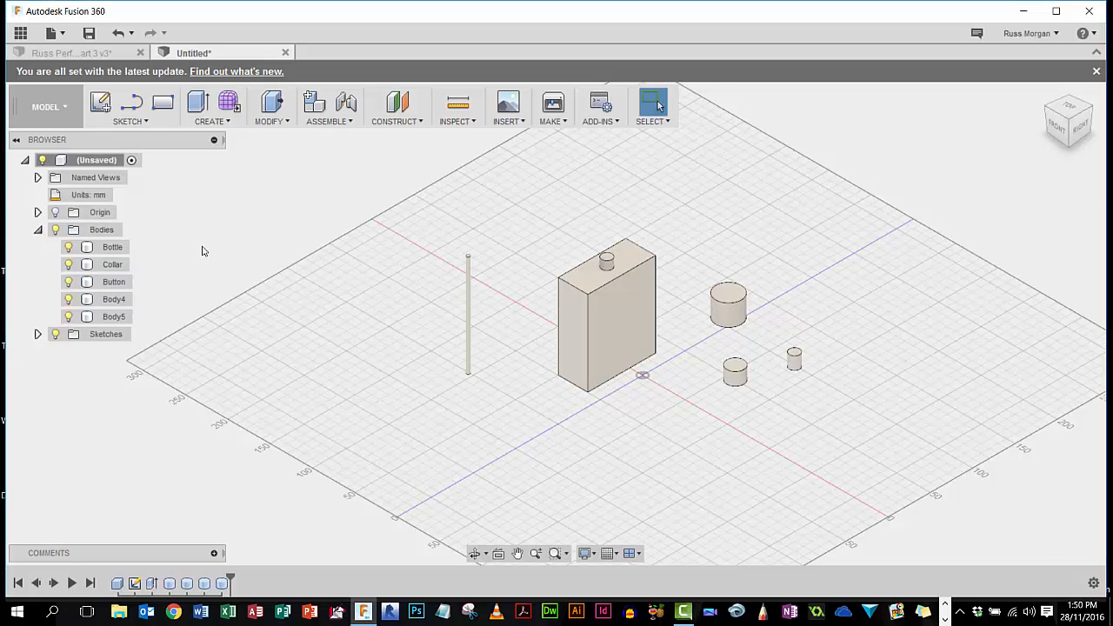
Hide and show Body4 to check which cylinder it is.
{"action": "left_click", "coordinate": [114, 299]}
{"action": "left_click", "coordinate": [69, 299]}
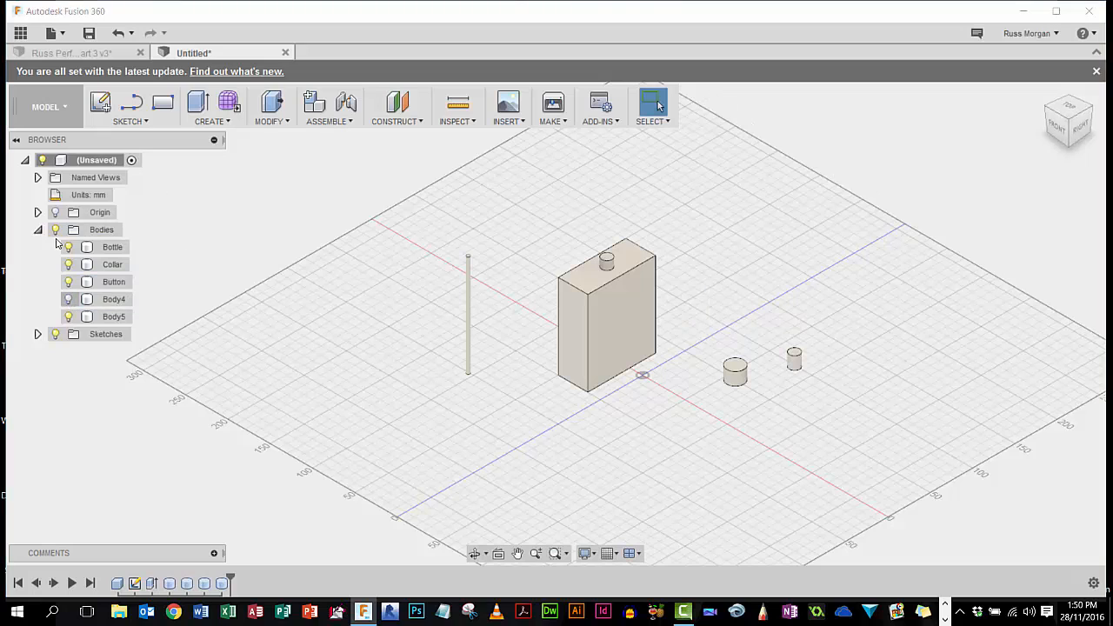
{"action": "left_click", "coordinate": [69, 299]}
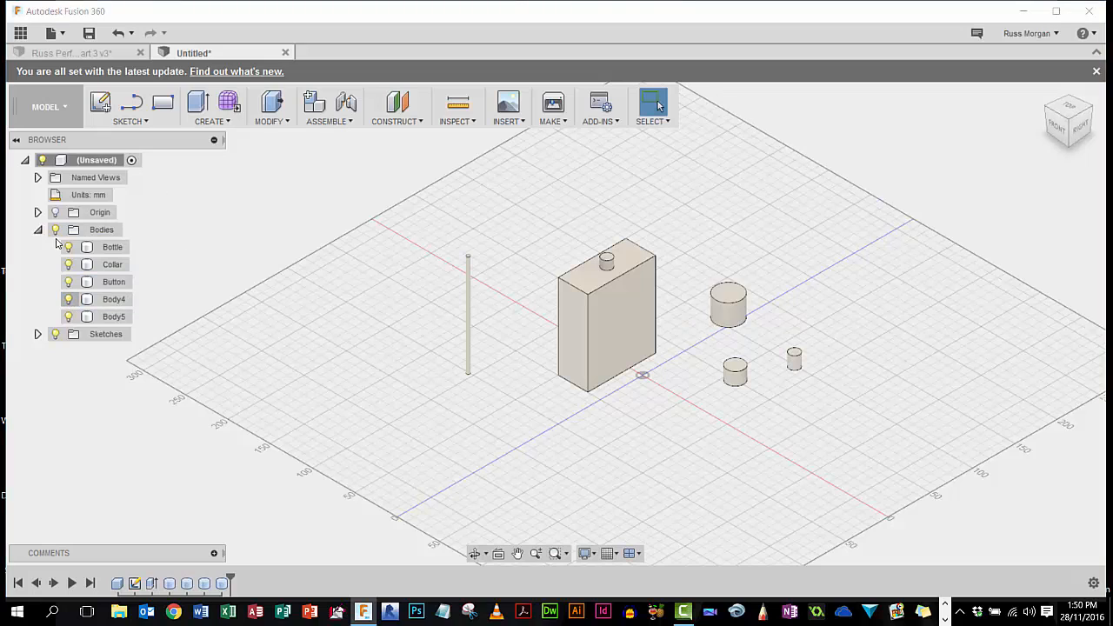
Undo the deletion of the large cylinder body.
{"action": "double_click", "coordinate": [113, 299]}
{"action": "key", "text": "ctrl+z"}
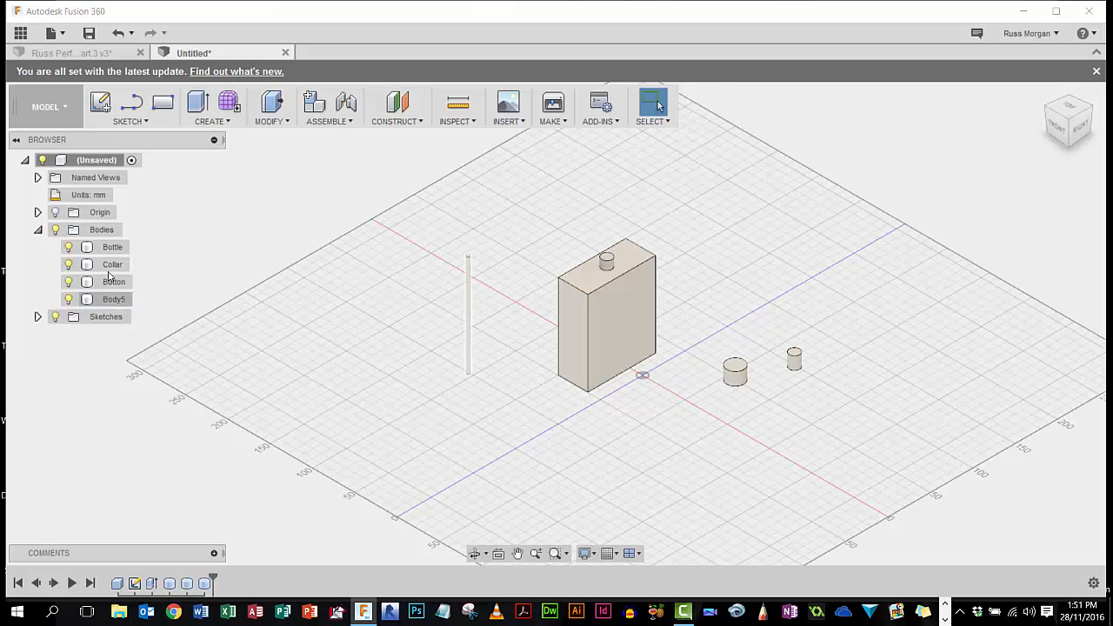
{"action": "key", "text": "ctrl+z"}
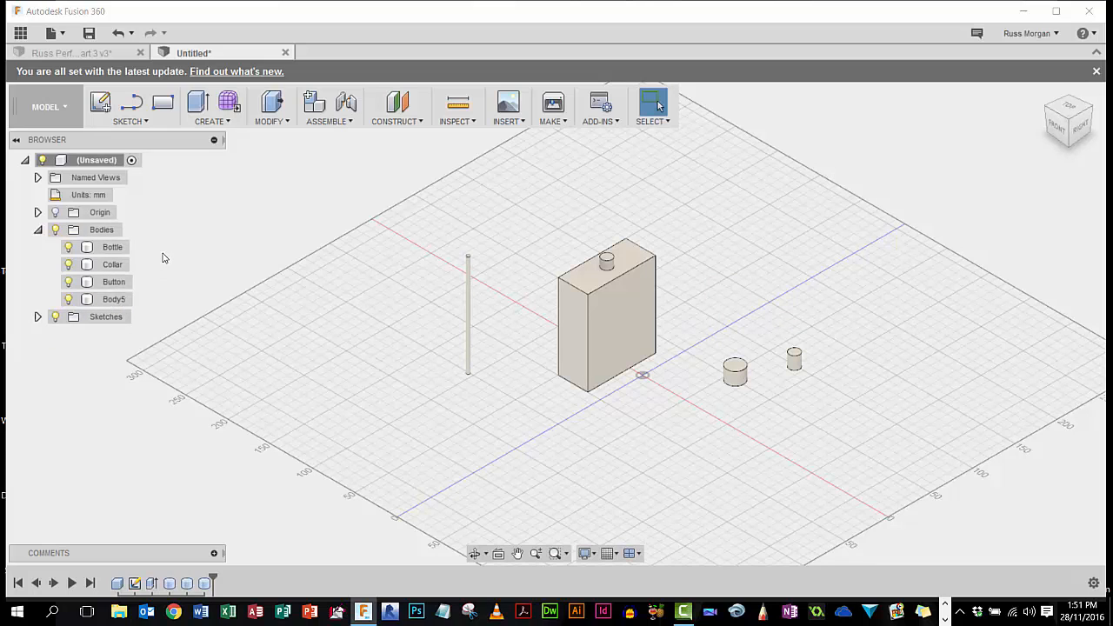
Rename the large 30 mm cylinder, Body4, as Lid.
{"action": "left_click", "coordinate": [112, 300]}
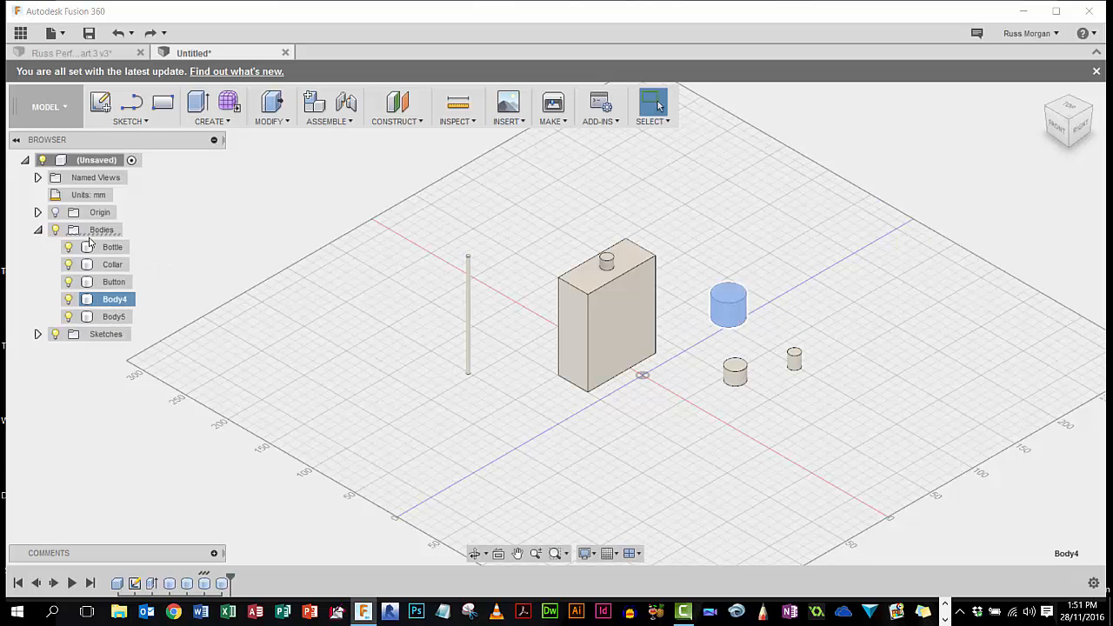
{"action": "double_click", "coordinate": [112, 300]}
{"action": "type", "text": "Lid"}
{"action": "left_click", "coordinate": [146, 299]}
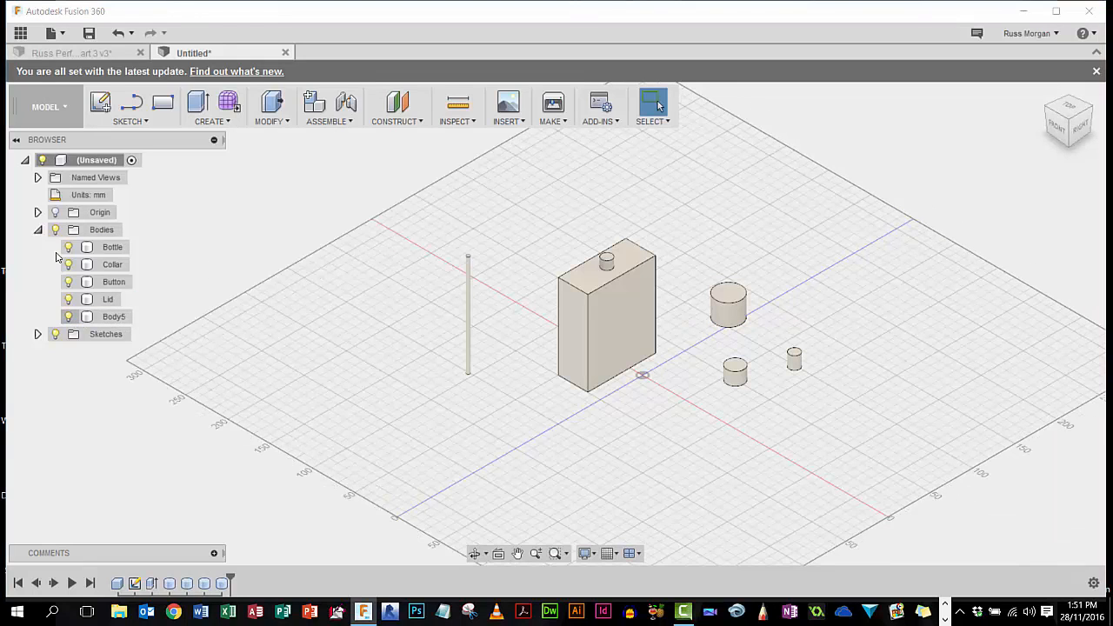
Rename the thin rod, Body5, as Tube.
{"action": "left_click", "coordinate": [111, 318]}
{"action": "left_click", "coordinate": [115, 317]}
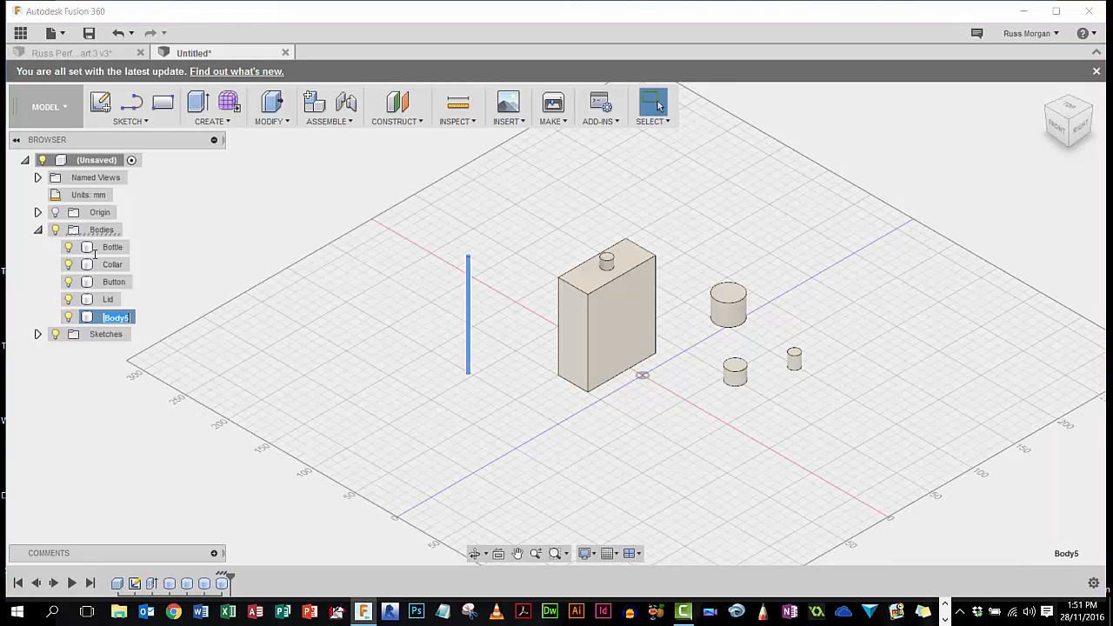
{"action": "type", "text": "Tube"}
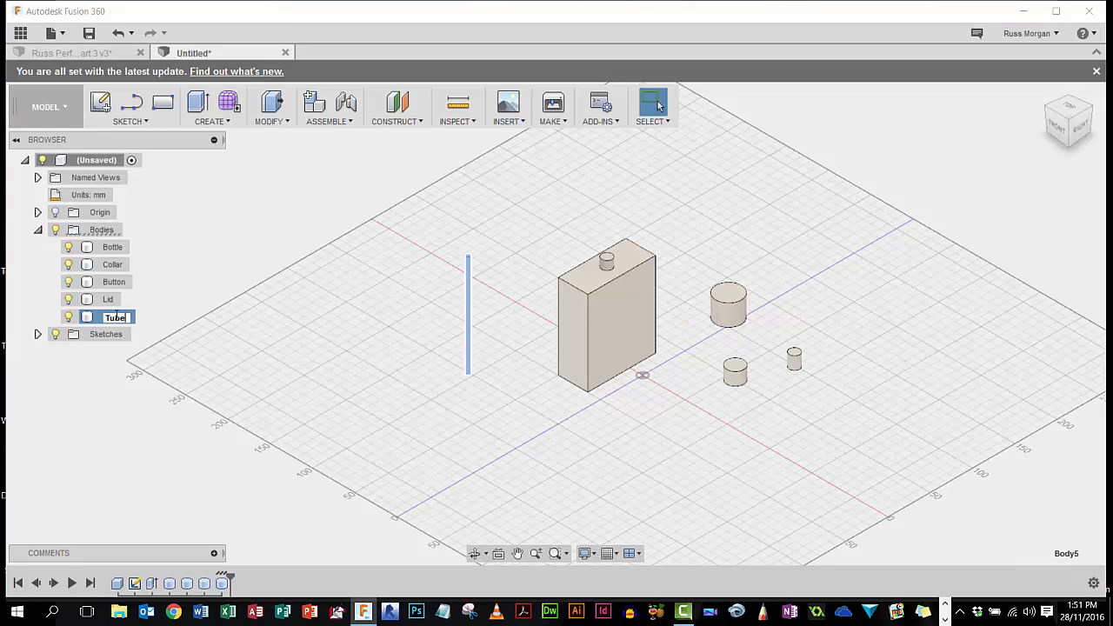
{"action": "left_click", "coordinate": [222, 197]}
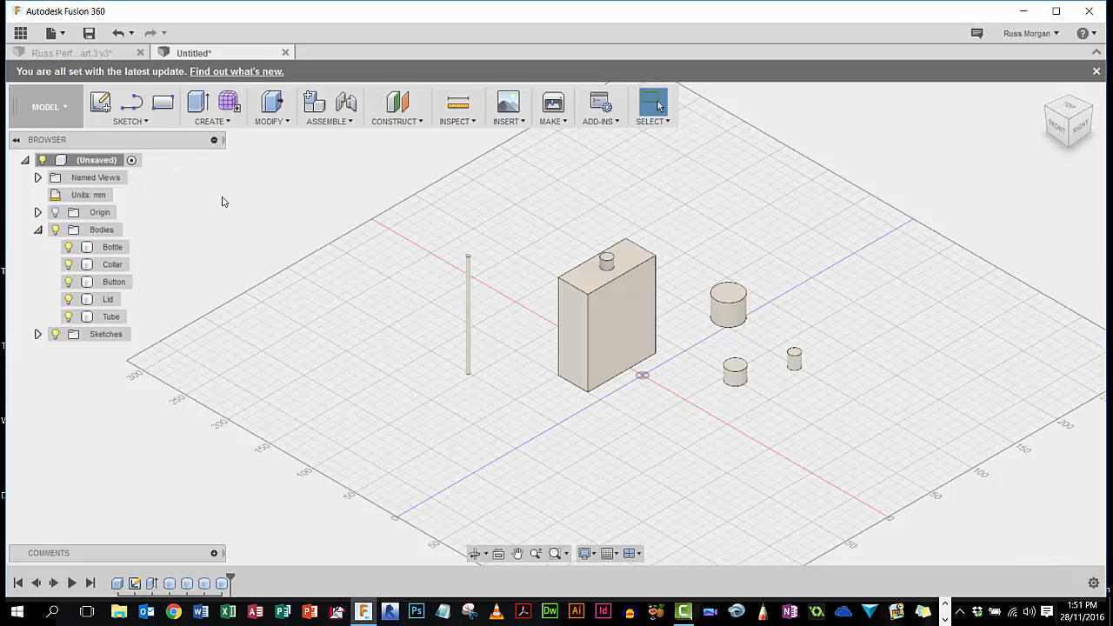